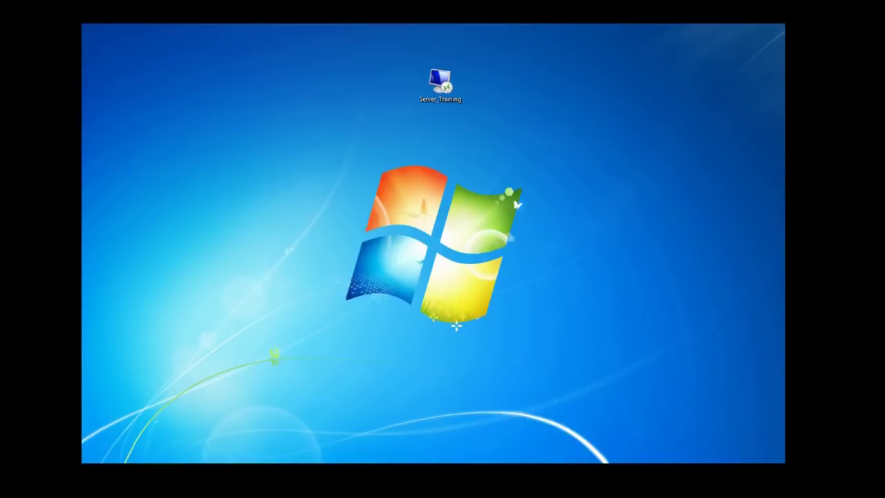
Bring the Notepad plan onto the desktop and resize it to show steps 0–5.
left_click_drag(62, 298, 613, 148)
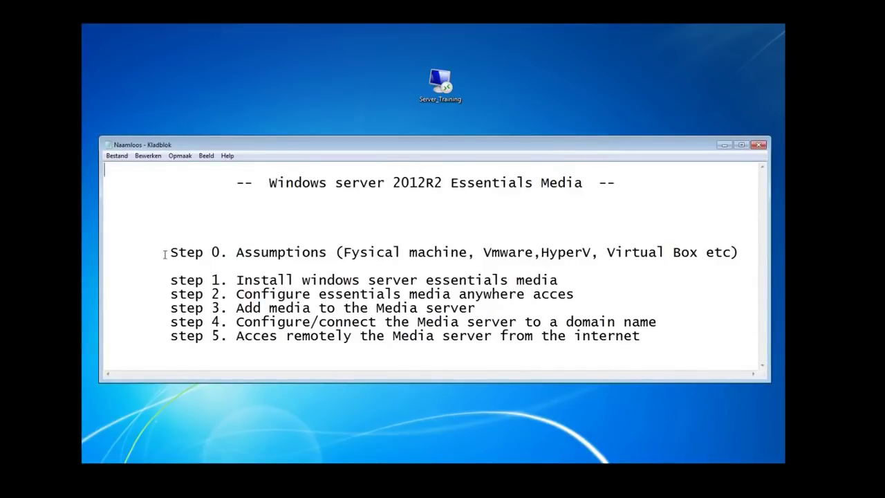
left_click(175, 199)
left_click_drag(395, 140, 351, 129)
left_click_drag(329, 306, 311, 413)
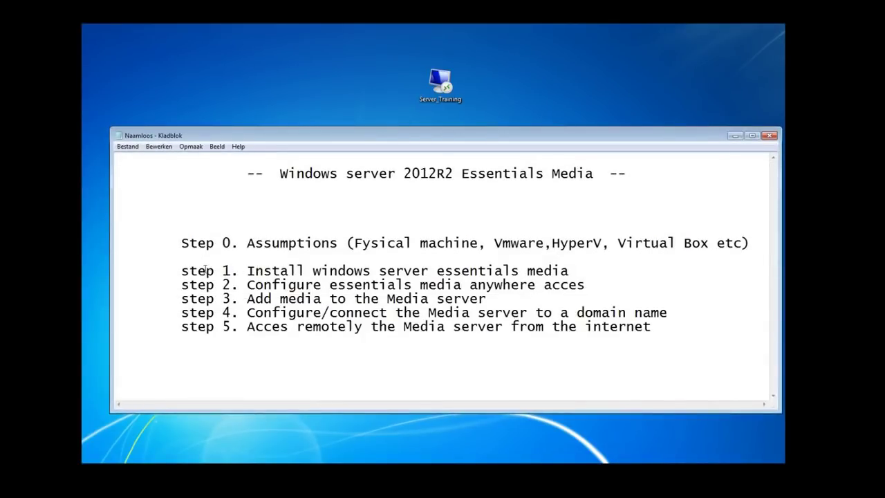
Highlight steps 1, 3, 4 and 5 of the plan, then close Notepad without saving.
left_click_drag(181, 271, 238, 271)
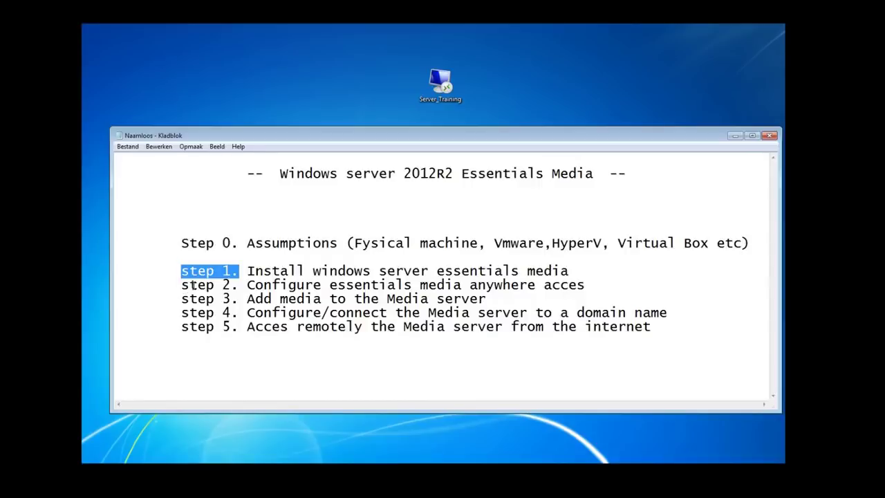
left_click_drag(197, 298, 215, 299)
left_click(198, 313)
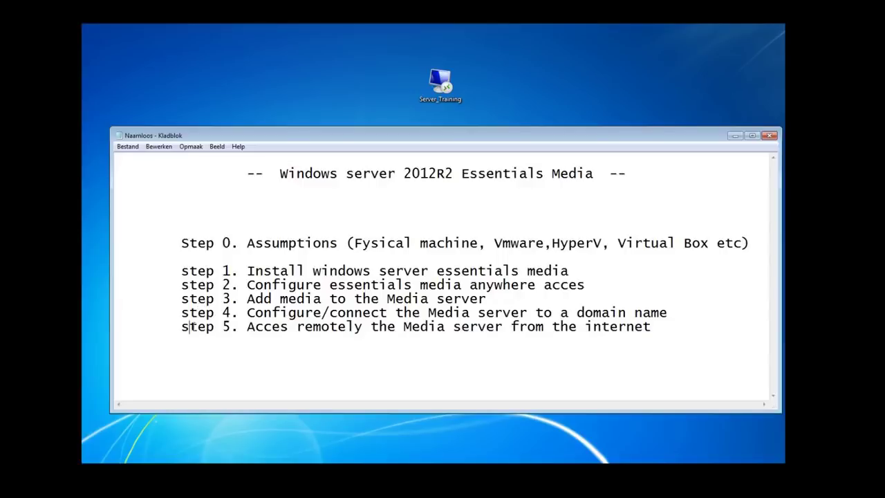
left_click_drag(190, 326, 223, 325)
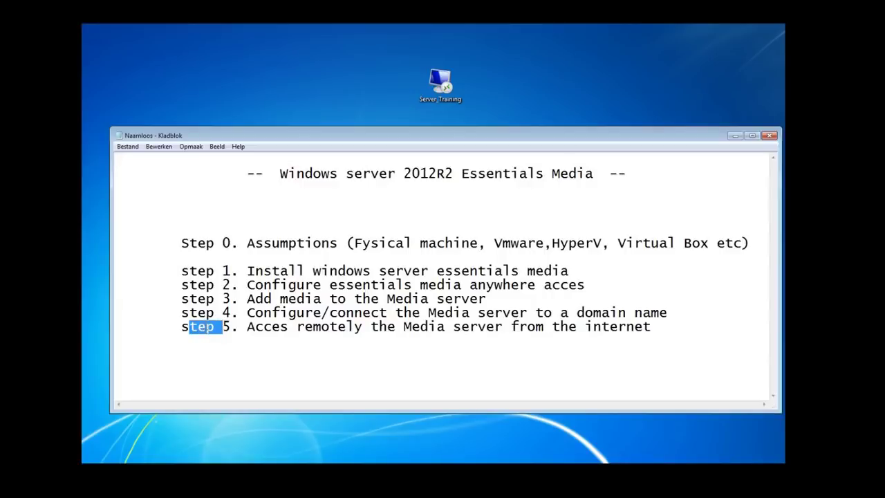
left_click(184, 326)
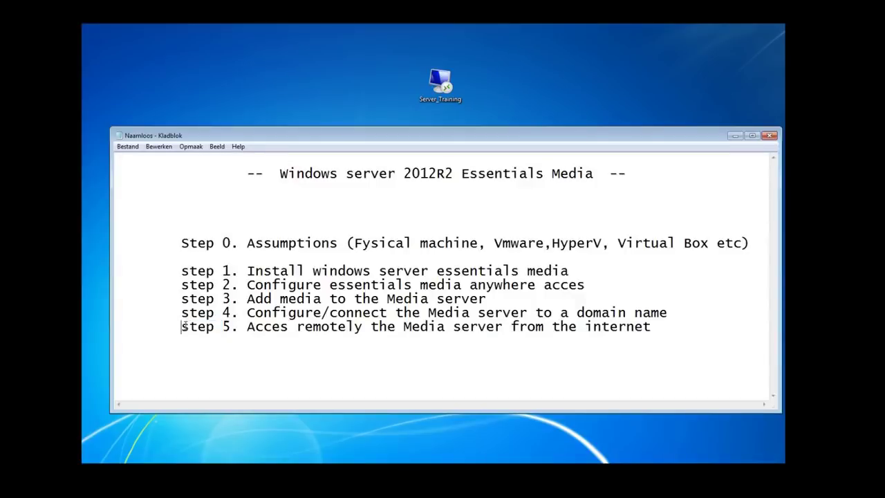
left_click(772, 138)
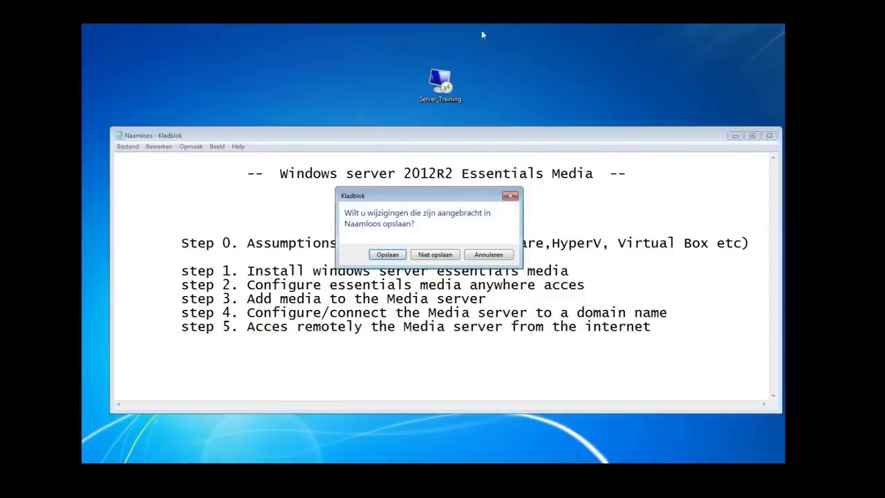
left_click(446, 254)
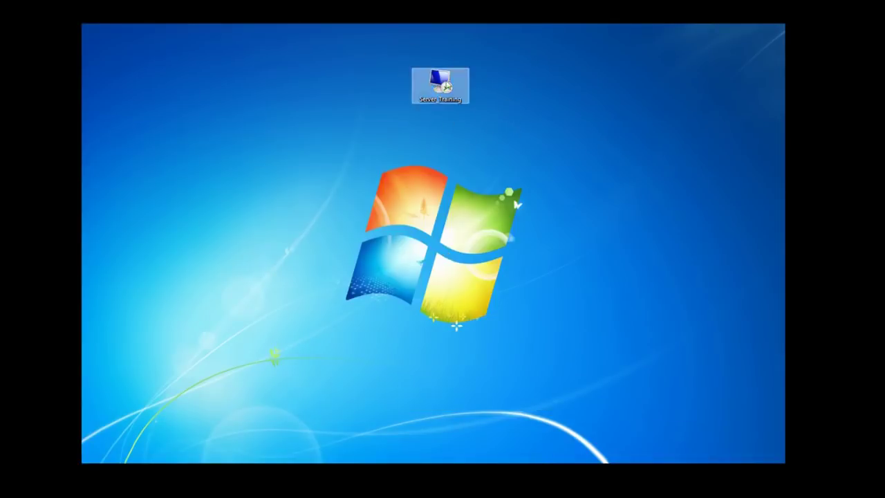
Connect to Server_Training via its RDP shortcut and maximize Server Manager.
left_click(443, 81)
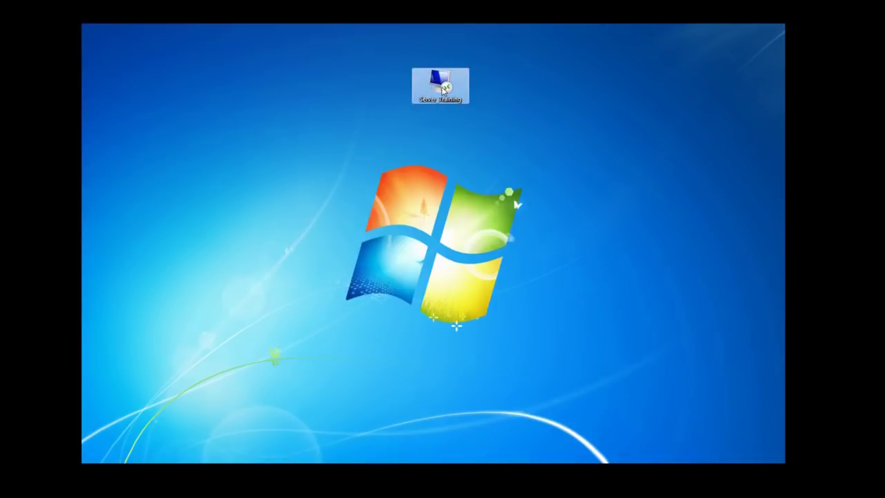
double_click(444, 89)
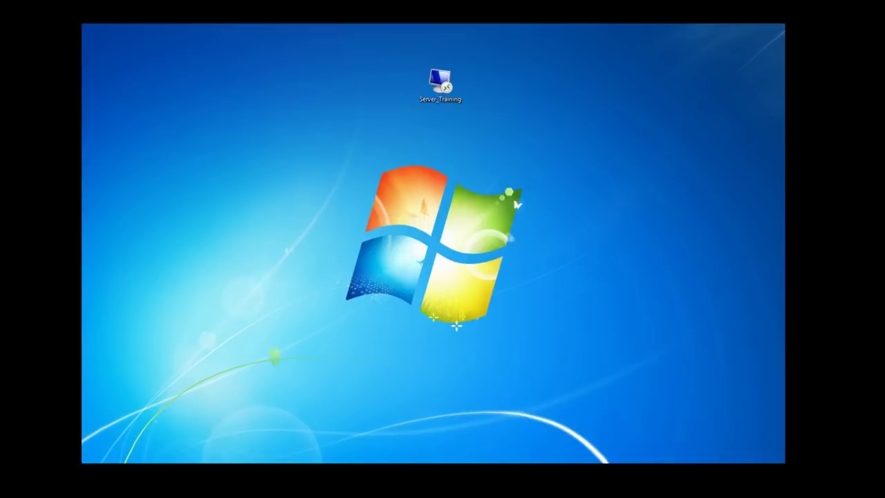
left_click_drag(168, 166, 321, 127)
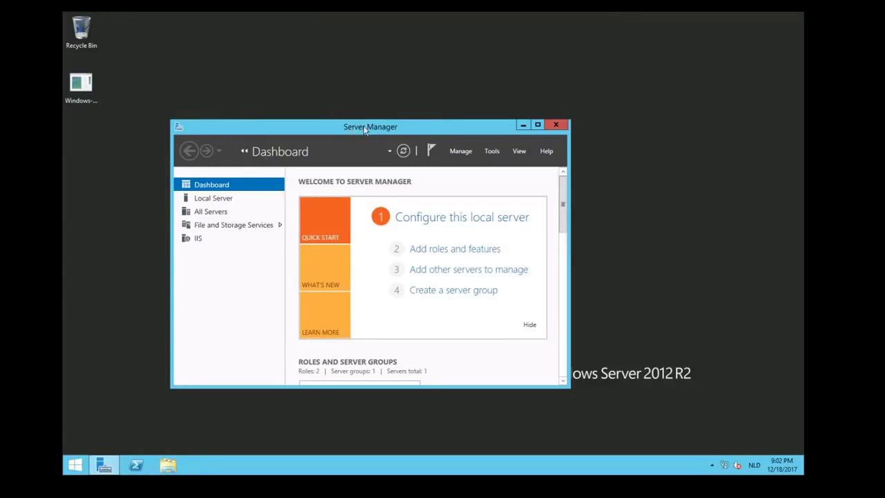
left_click(538, 125)
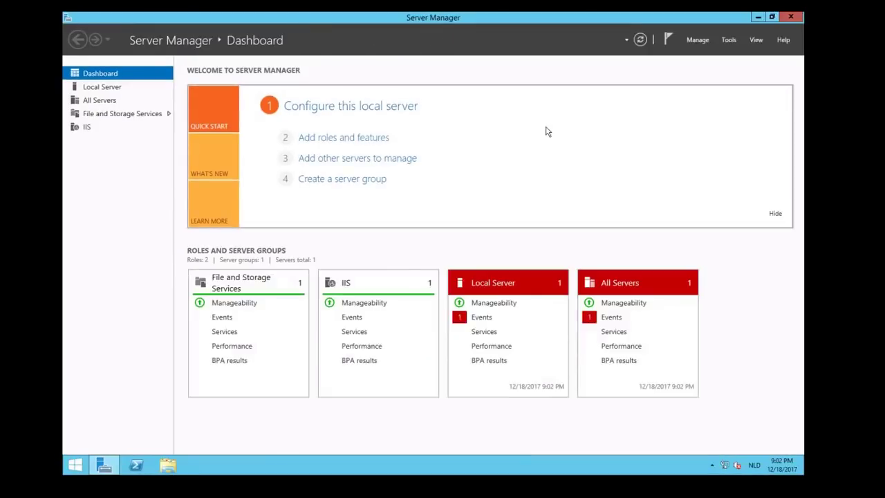
Start Add Roles and Features with a role-based install on Server_Training, advancing to Server Roles.
left_click(698, 41)
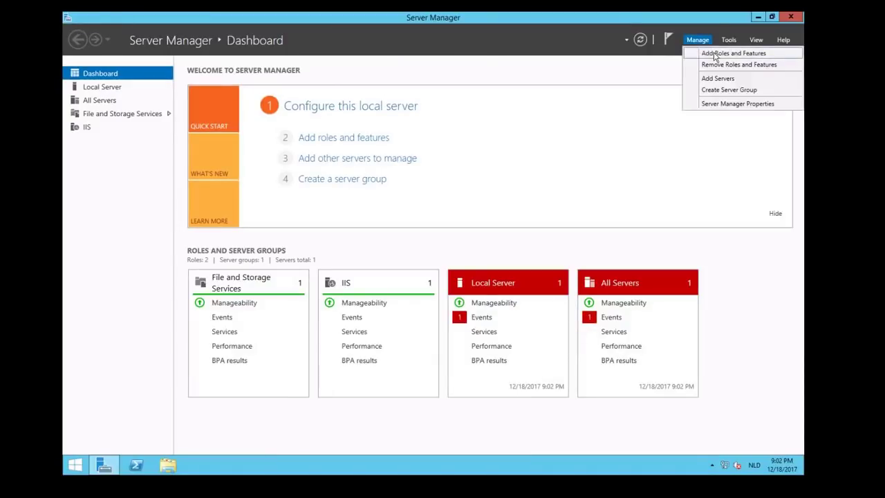
left_click(715, 56)
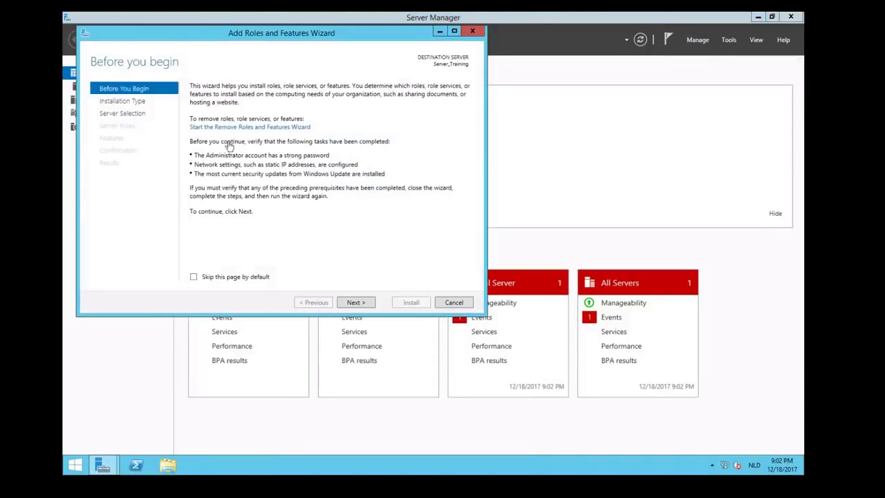
left_click_drag(264, 34, 338, 81)
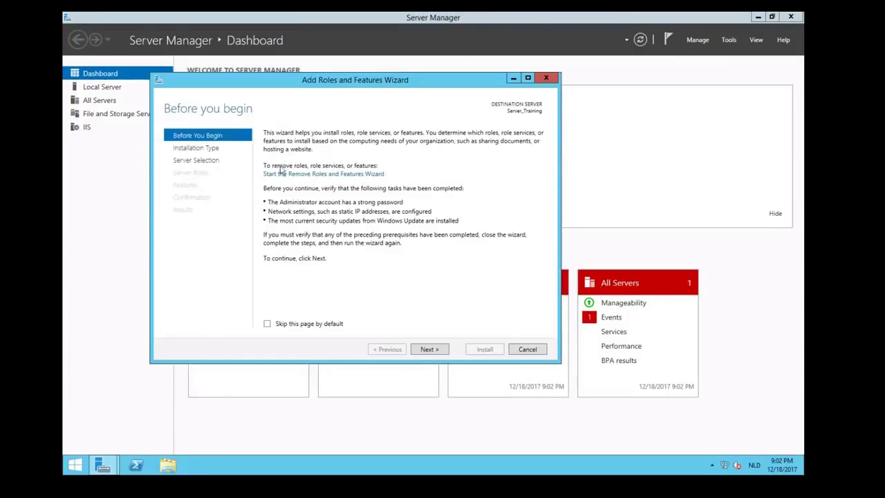
left_click(428, 349)
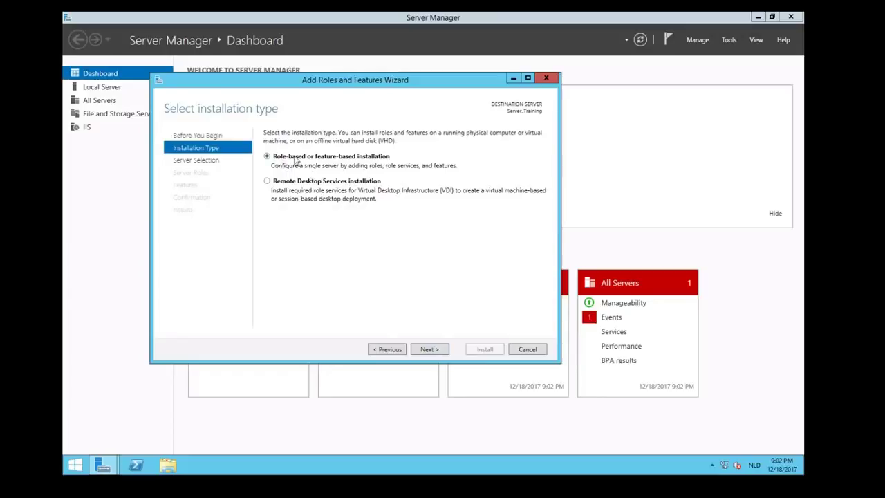
left_click(429, 349)
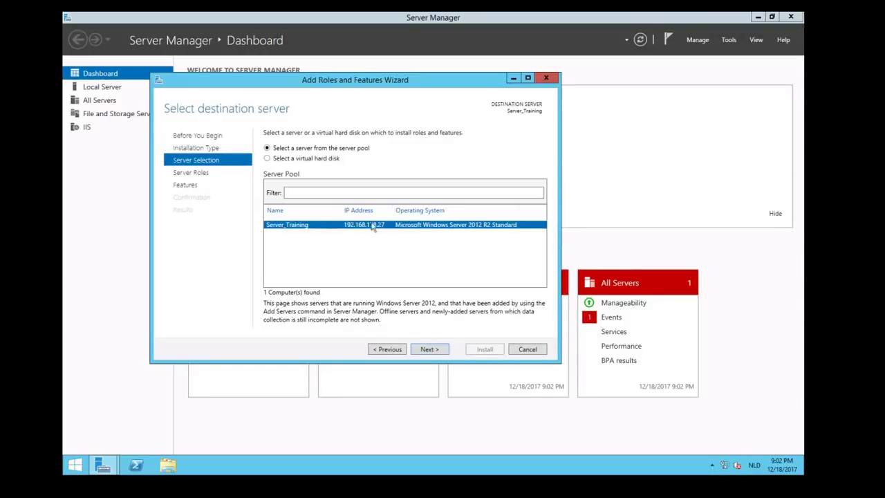
left_click(430, 350)
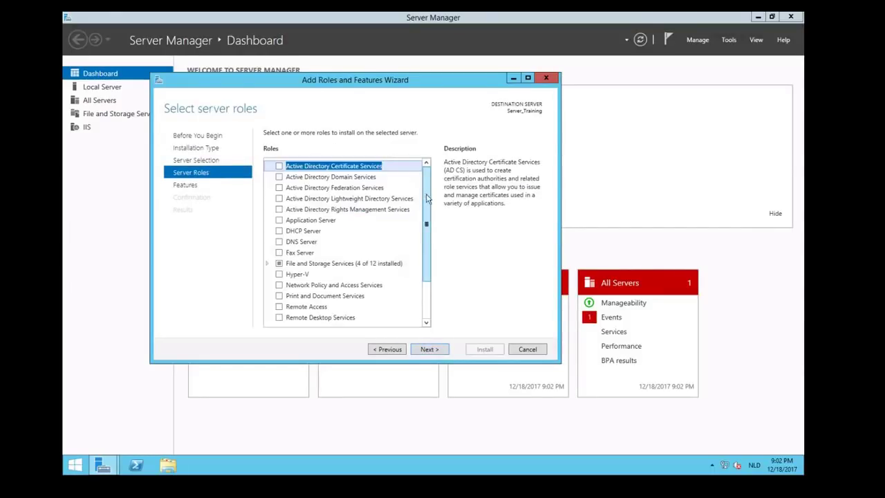
scroll(427, 200, "down", 2)
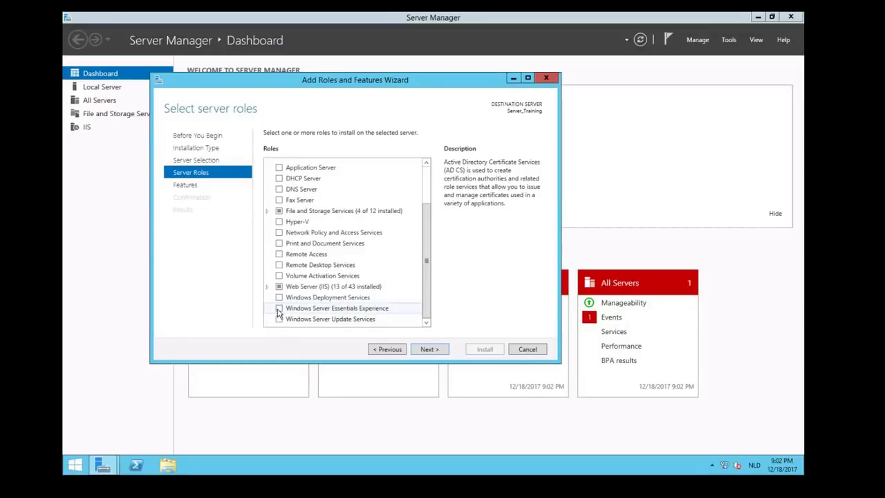
Select the Windows Server Essentials Experience role along with its required features.
left_click(279, 308)
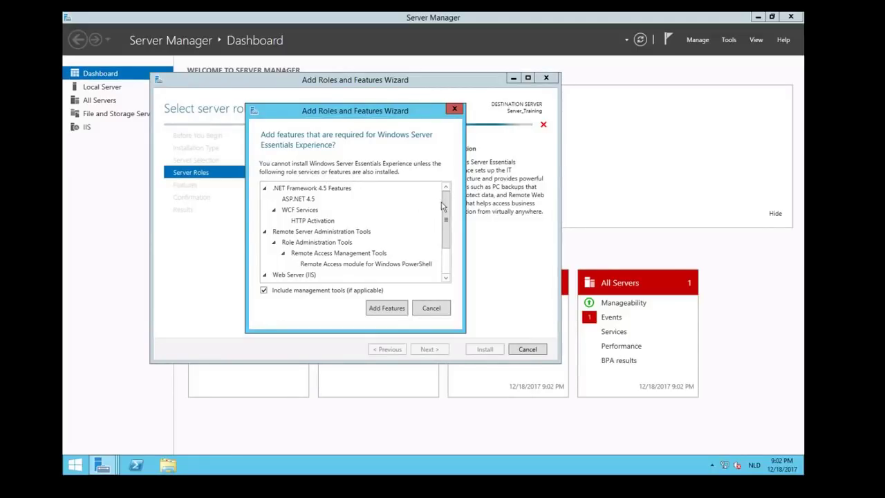
left_click_drag(444, 207, 450, 247)
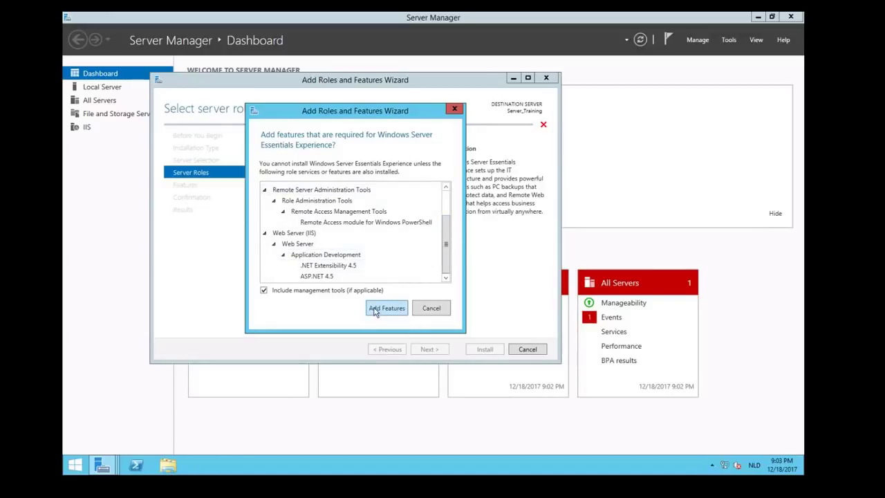
left_click(375, 309)
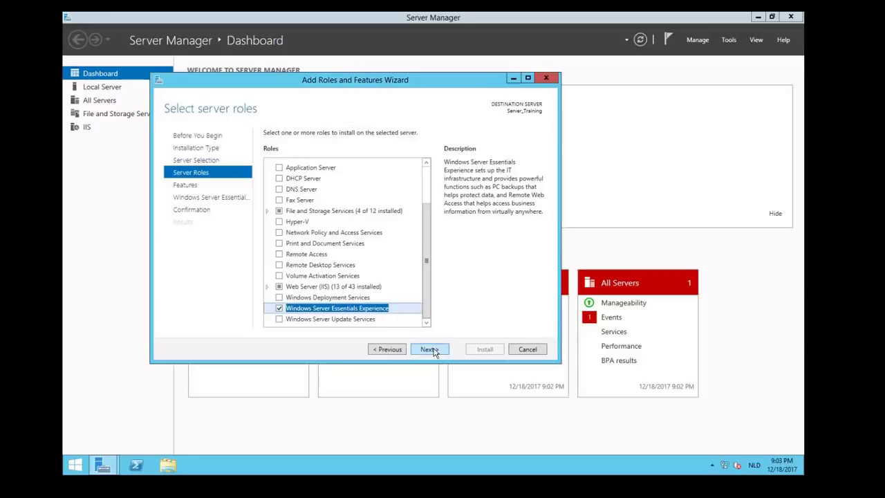
left_click(430, 349)
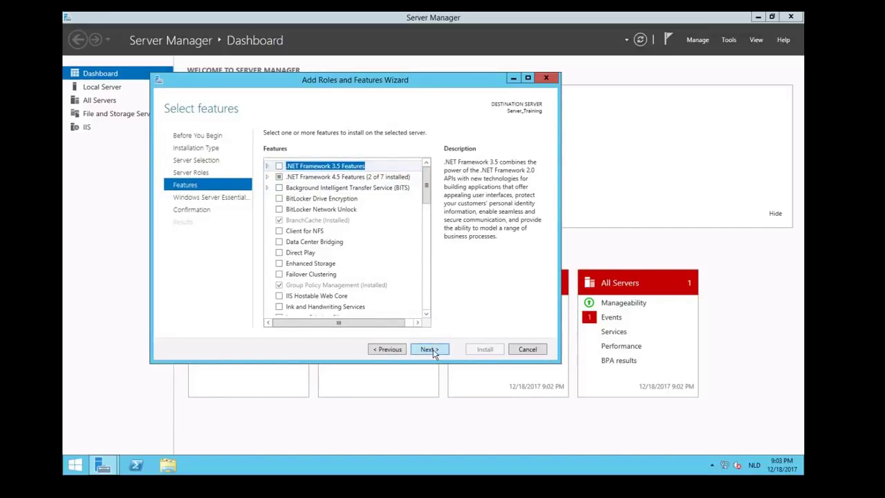
Skip extra features, allow automatic restarts, and start the installation.
left_click(429, 349)
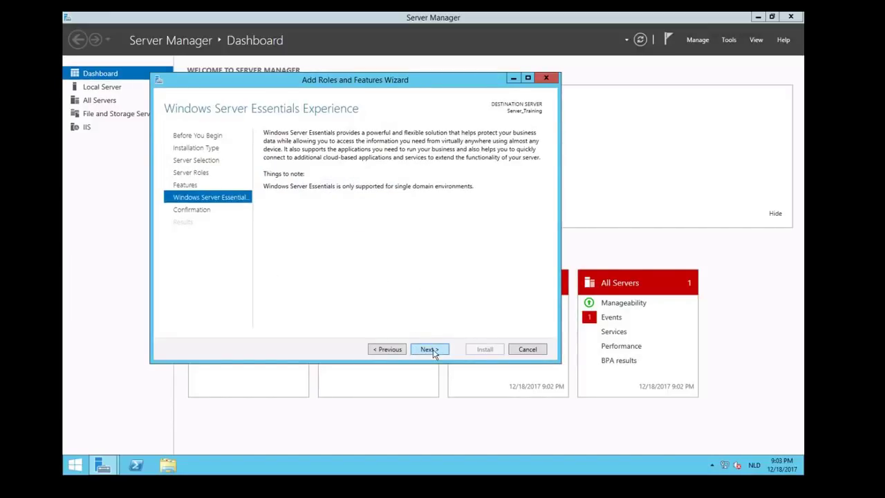
left_click(429, 350)
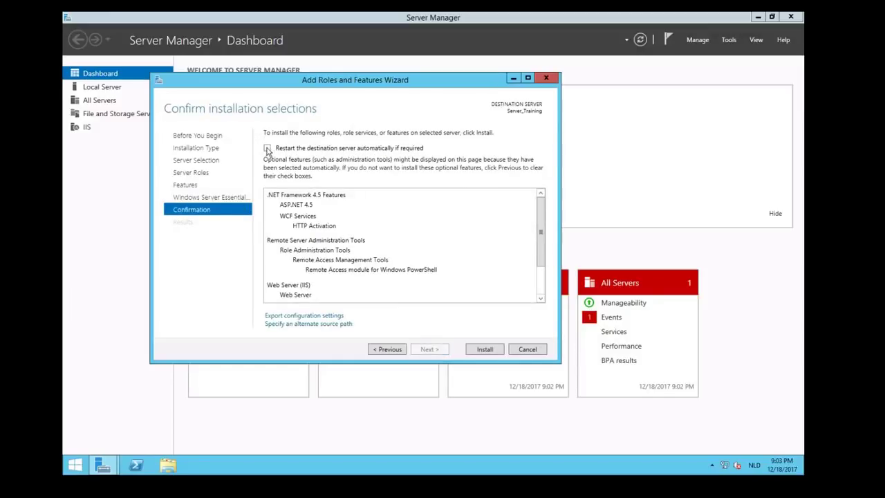
left_click(267, 149)
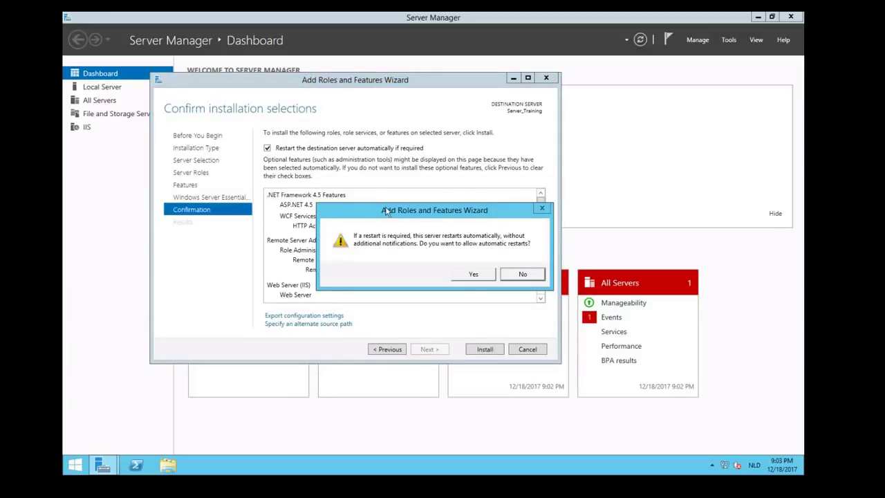
left_click_drag(385, 210, 328, 187)
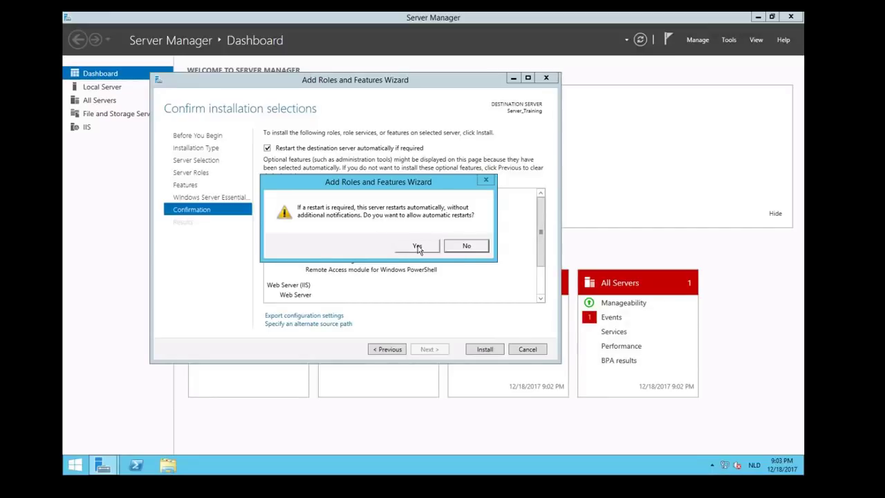
left_click(417, 246)
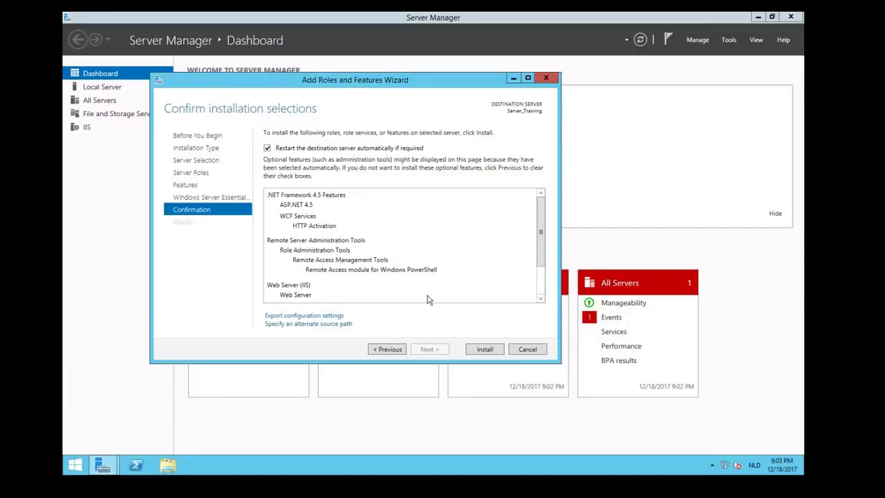
left_click(483, 349)
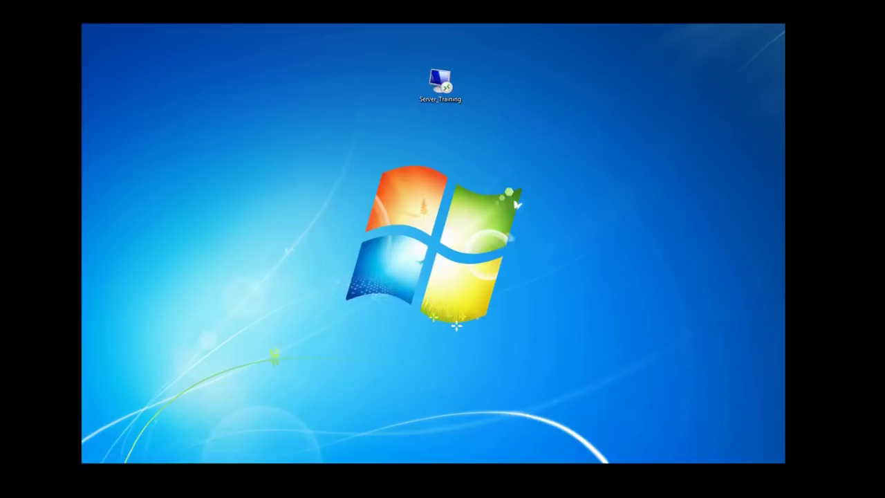
Reconnect to Server_Training full screen and bring Server Manager's Dashboard into view.
left_click(439, 86)
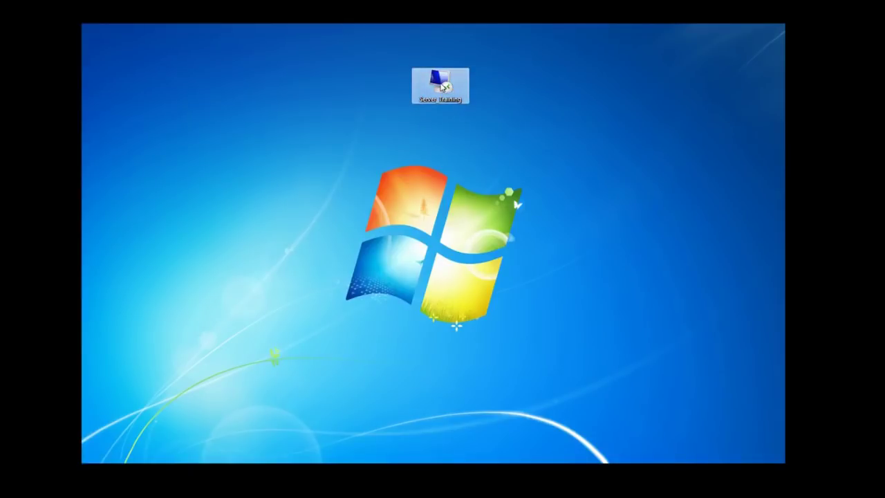
double_click(443, 86)
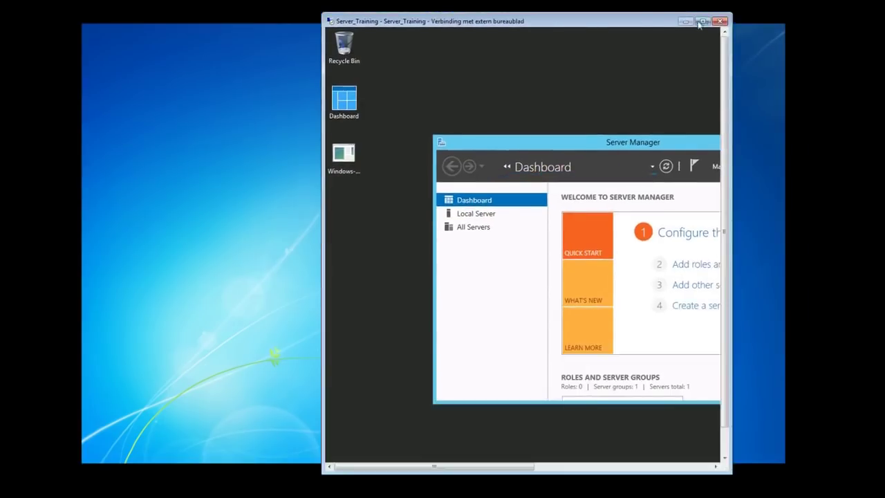
left_click(702, 21)
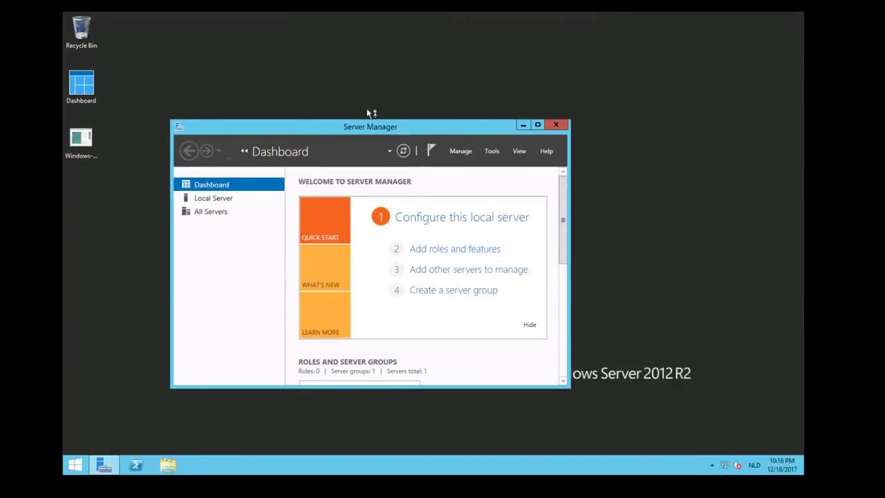
left_click_drag(373, 128, 415, 115)
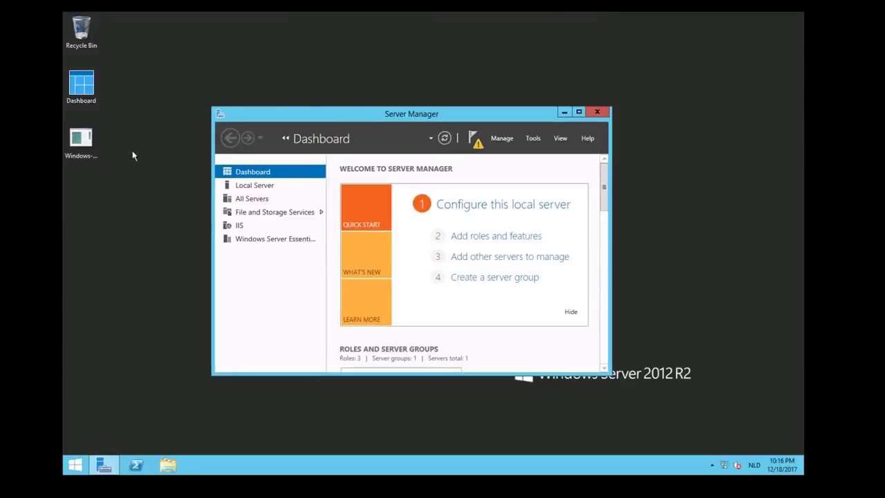
double_click(84, 82)
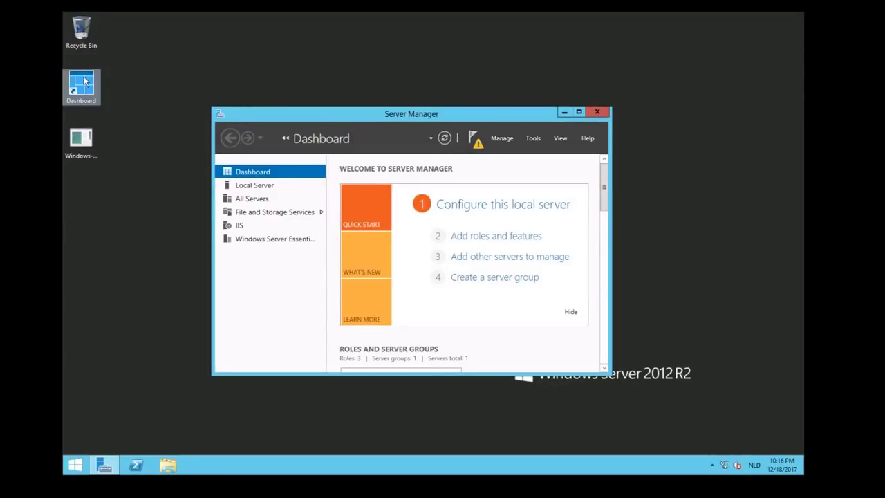
left_click(83, 82)
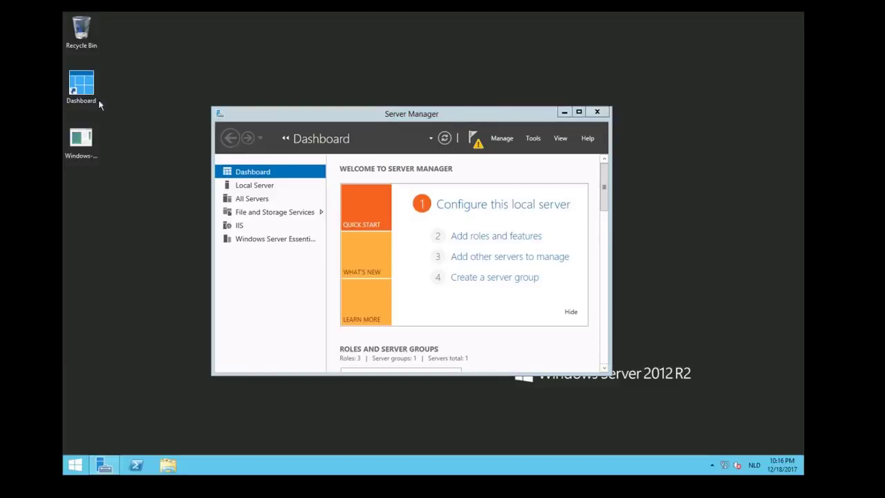
left_click(323, 104)
Launch 'Configure Windows Server Essentials' from Notifications and let the prerequisite check finish.
left_click(477, 143)
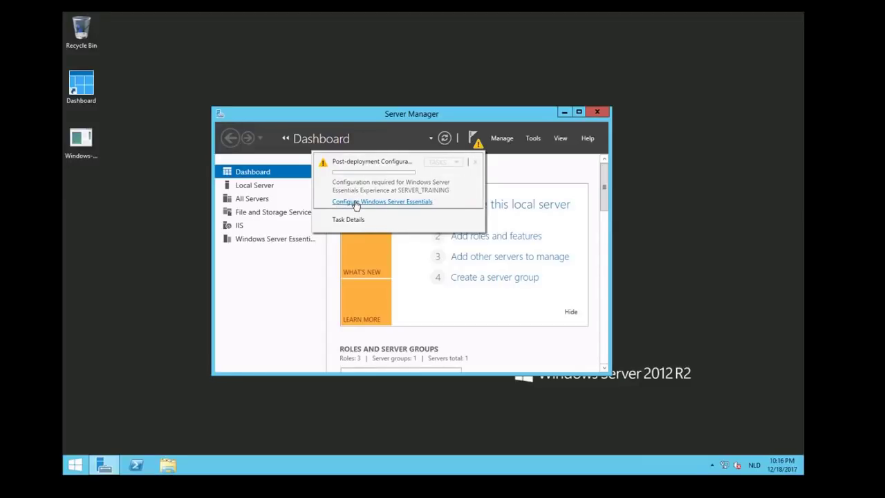
left_click(355, 203)
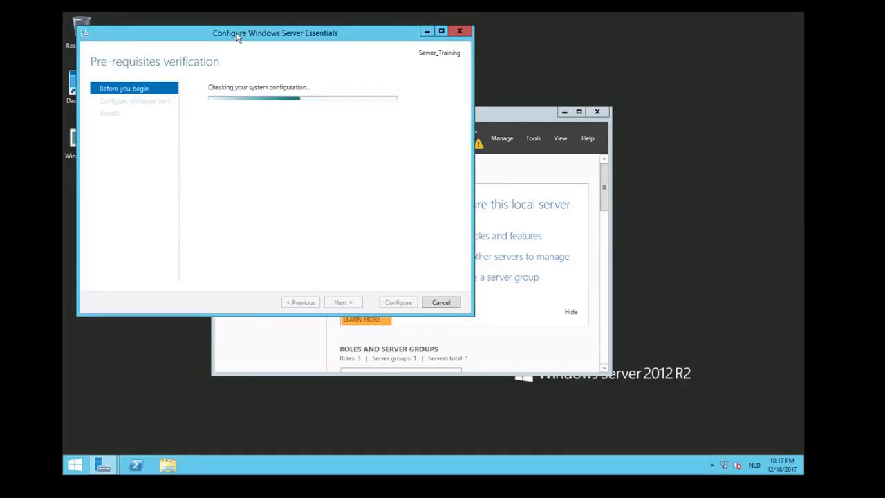
left_click_drag(238, 37, 266, 83)
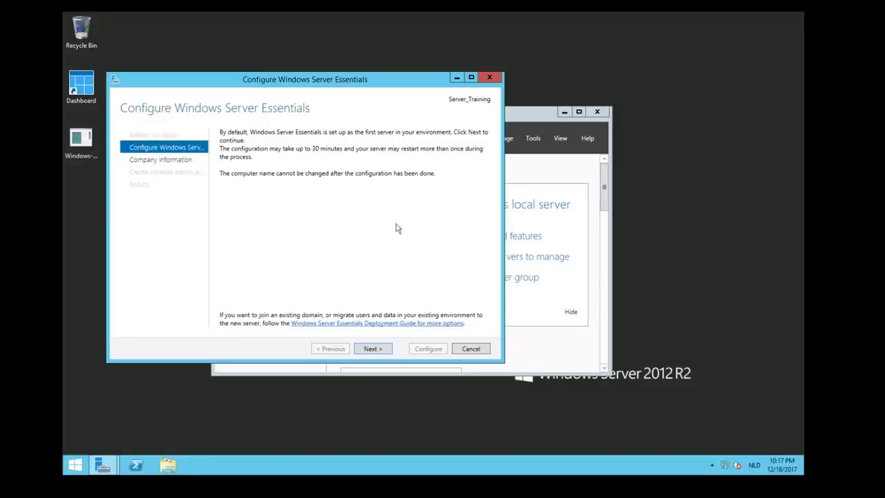
Enter company name 'Training', keeping the auto-filled TRAINING domain, and continue.
left_click(372, 349)
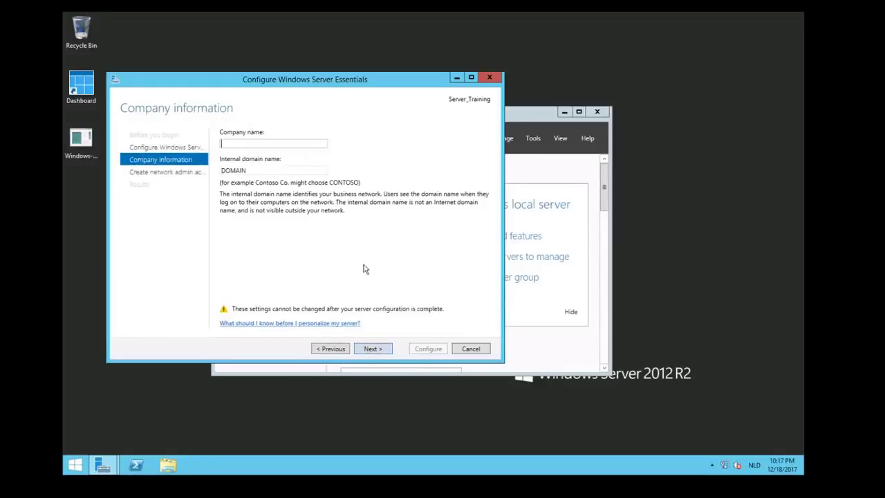
left_click(239, 145)
type("Training")
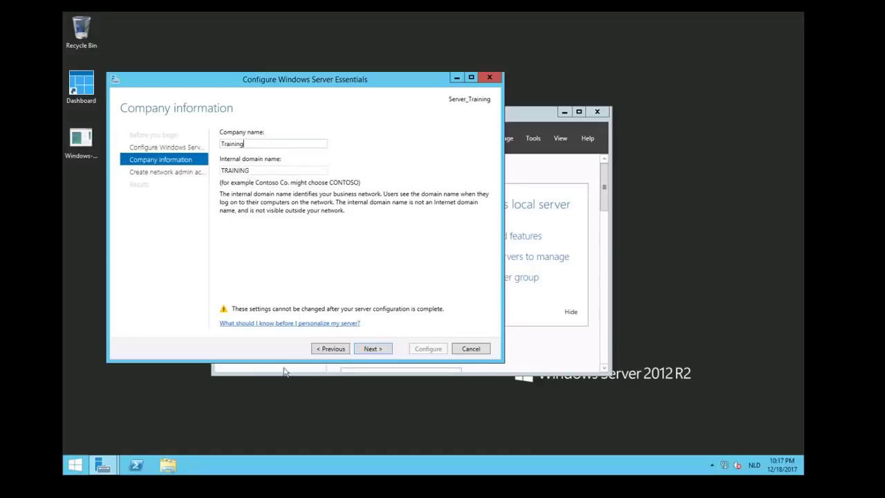
left_click(374, 349)
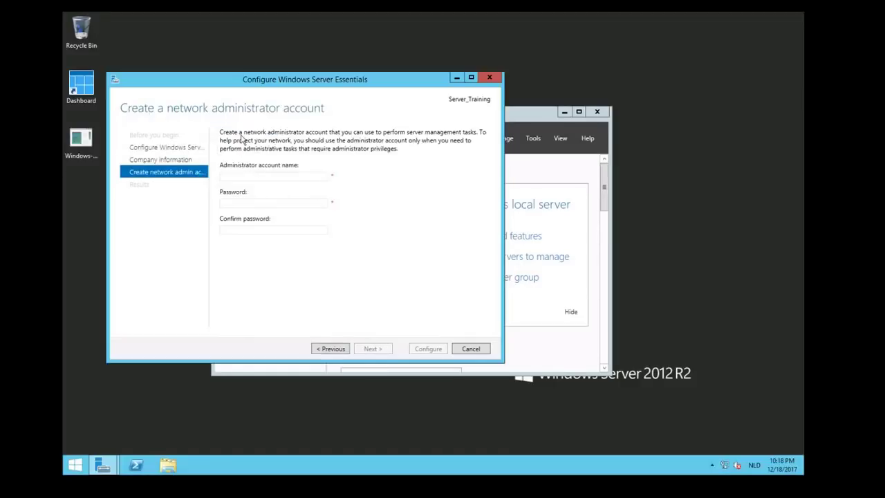
Enter the administrator account name and password twice, then start the configuration.
left_click(224, 176)
key("Tab")
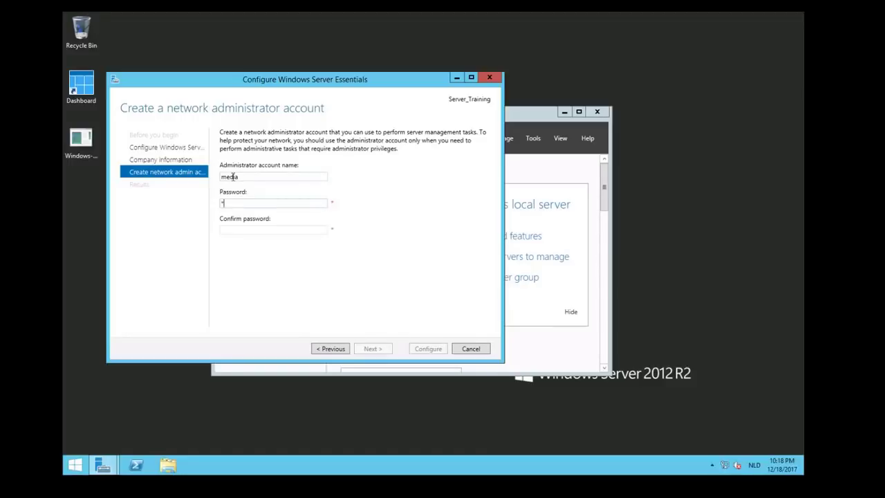
key("Tab")
type("********")
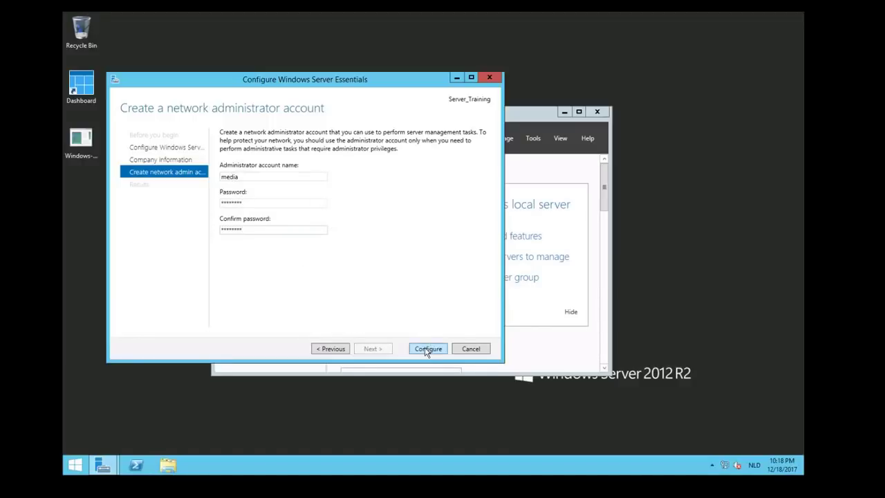
left_click(427, 349)
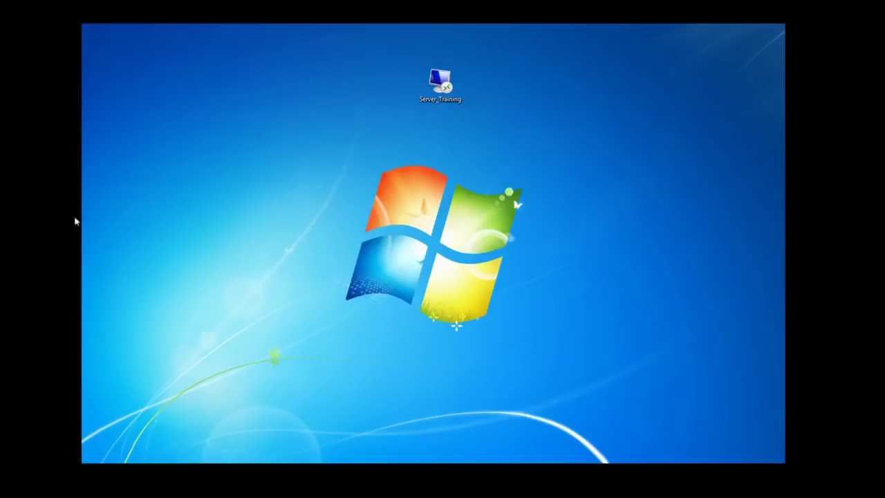
Select the Server_Training Remote Desktop shortcut on the local Windows 7 desktop.
left_click(446, 86)
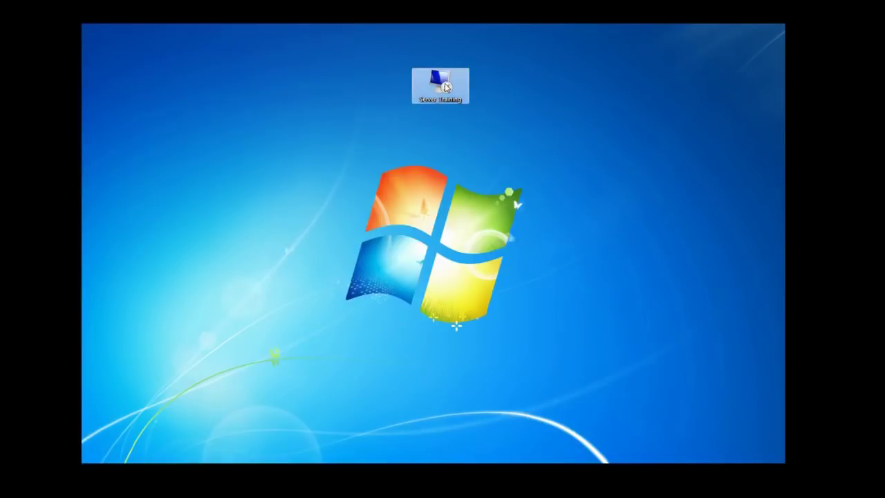
Reconnect to Server_Training, accept the certificate warning, and close the Configuration completed dialog.
double_click(442, 86)
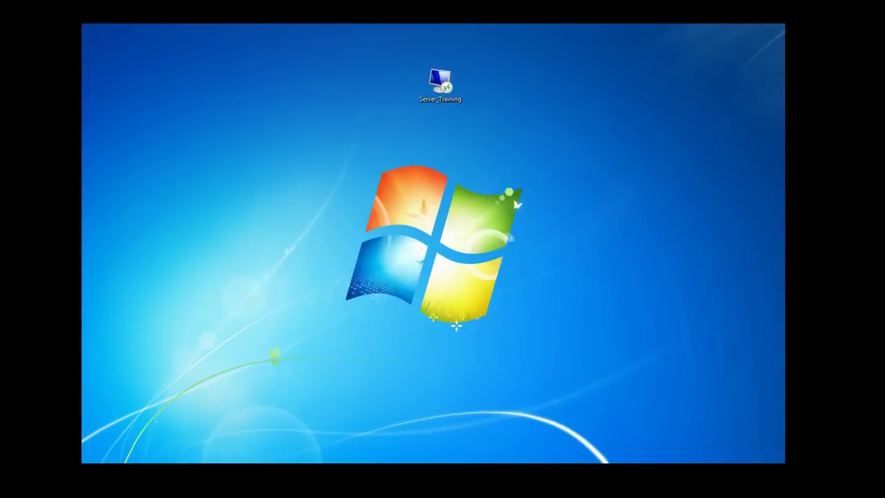
left_click(376, 234)
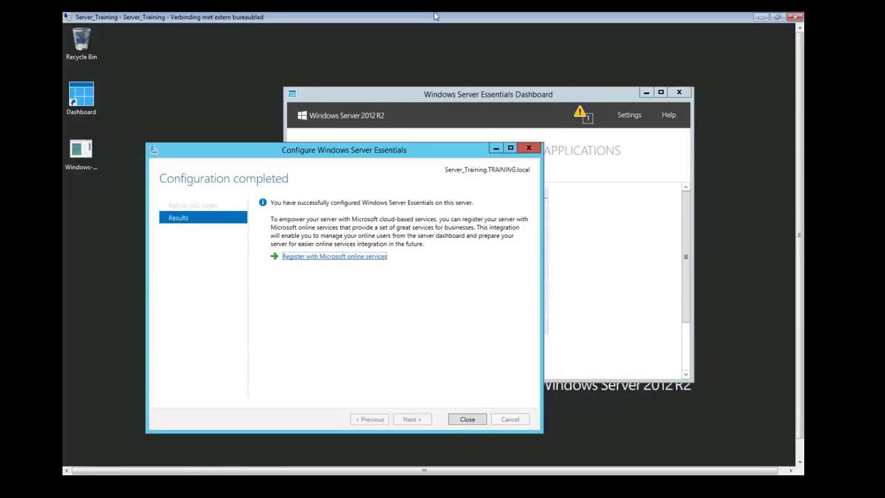
left_click_drag(437, 15, 416, 103)
double_click(419, 106)
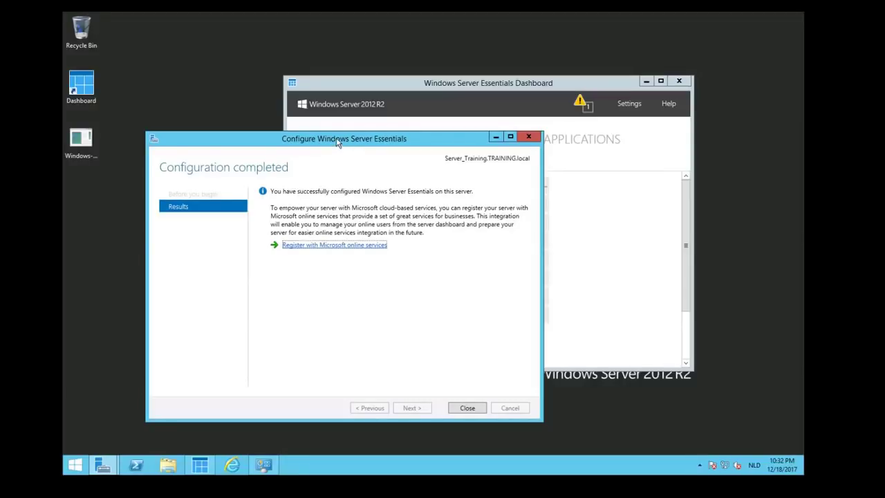
left_click_drag(339, 139, 320, 133)
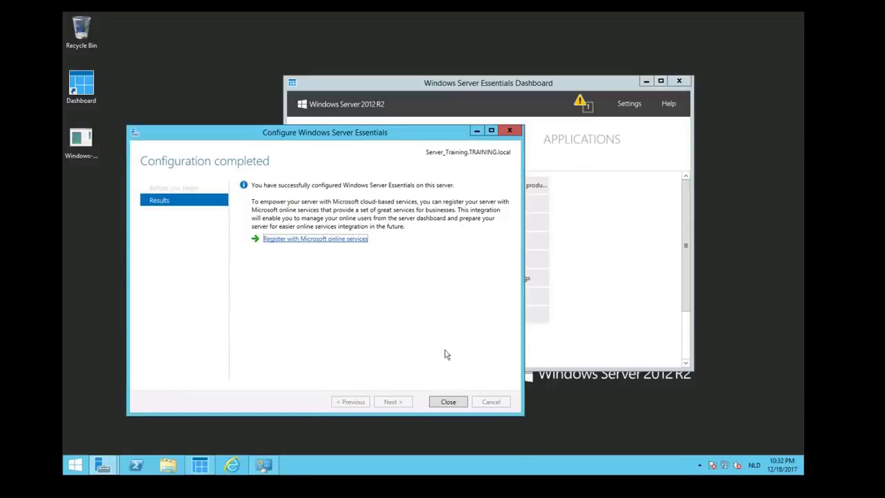
left_click(449, 402)
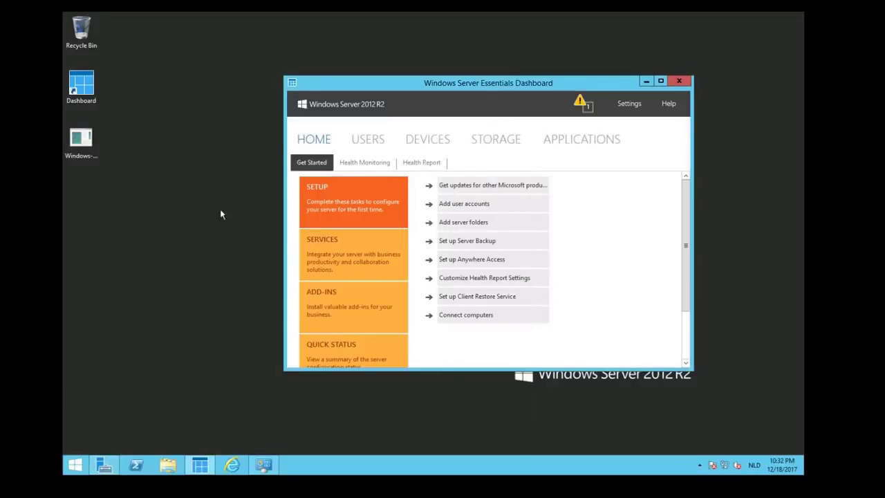
left_click(263, 466)
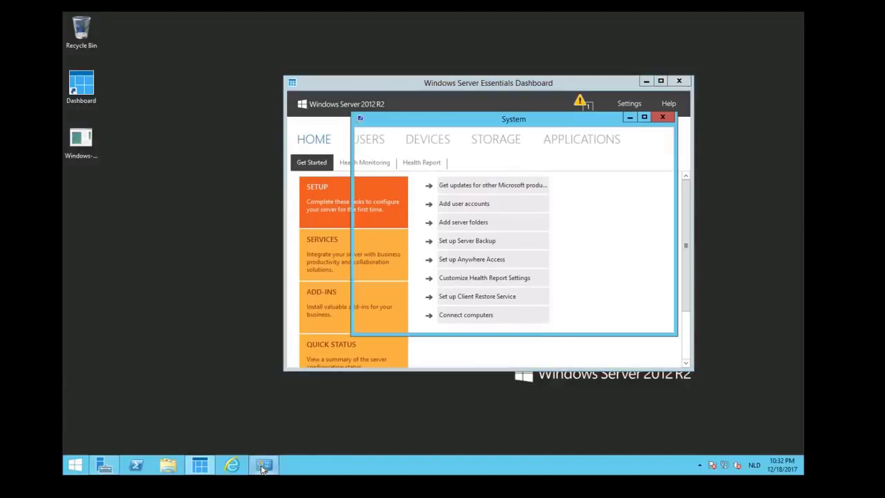
left_click(644, 117)
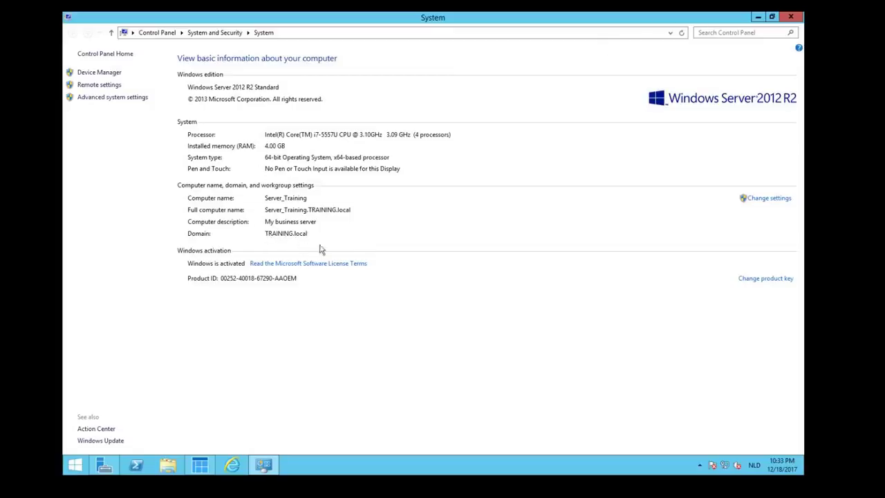
left_click(772, 17)
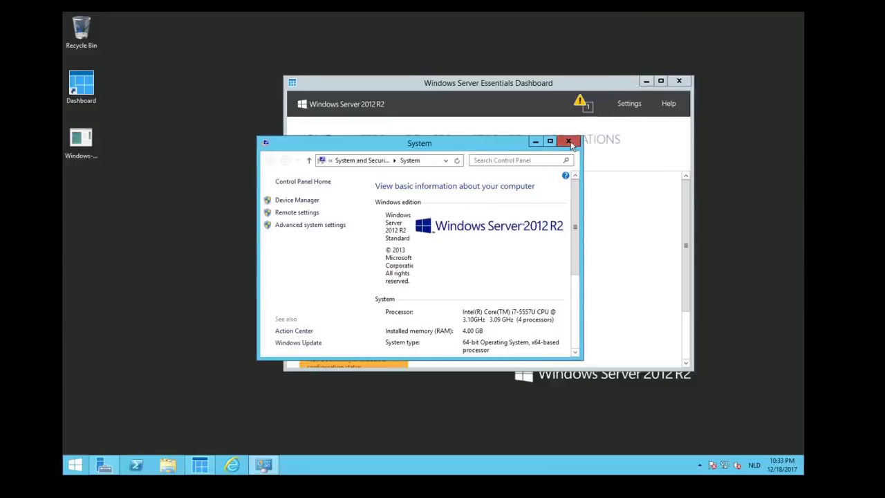
left_click(569, 143)
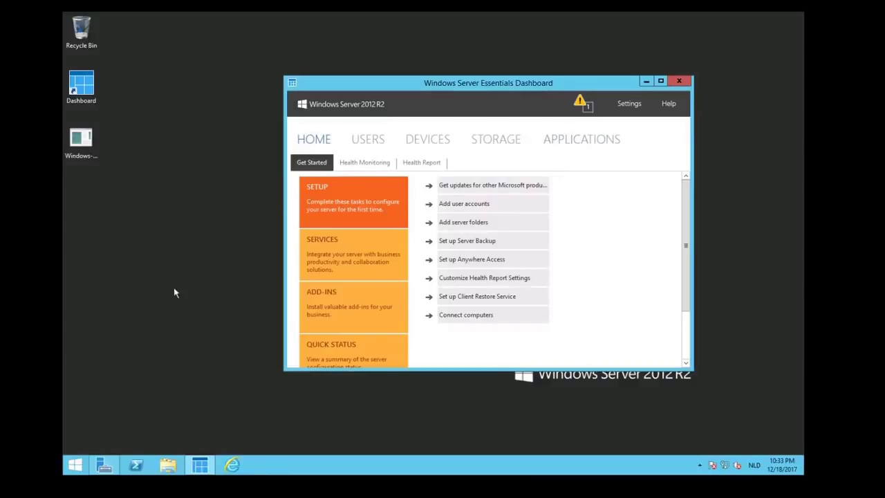
Open the saved Windows Server Essentials Media Pack download page from Favorites in maximized Internet Explorer.
left_click(83, 87)
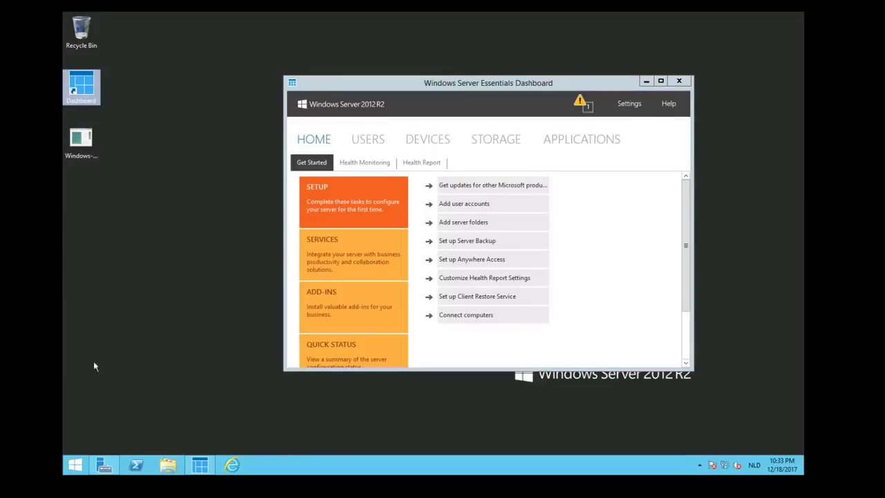
left_click(232, 467)
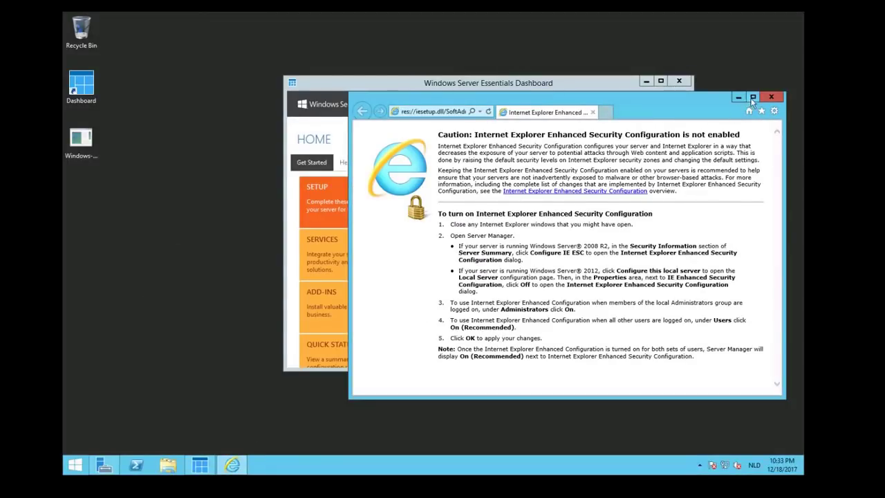
left_click(753, 97)
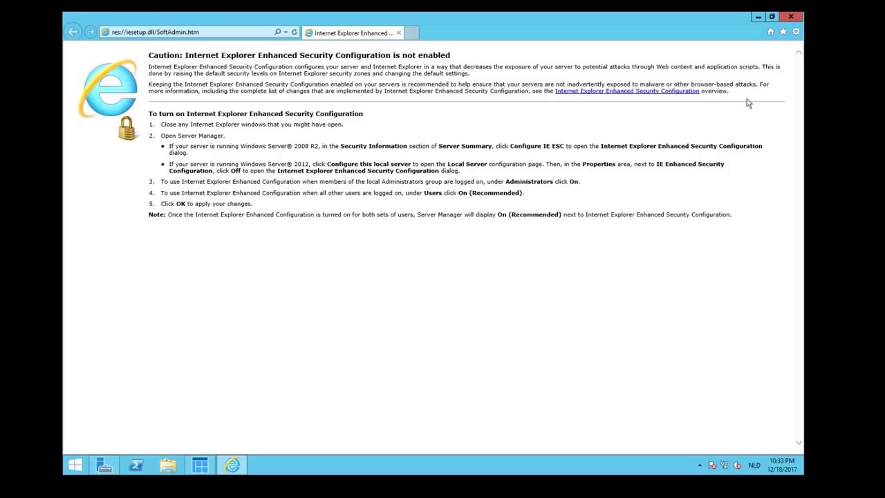
left_click(783, 32)
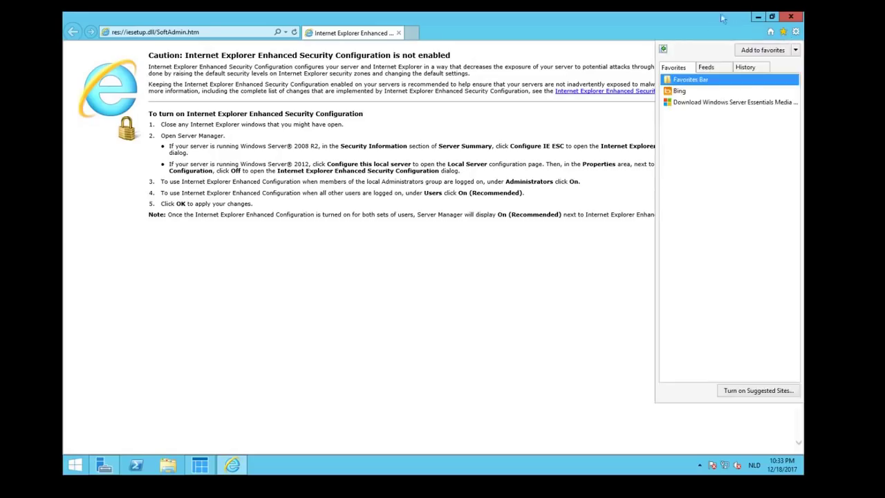
left_click(710, 104)
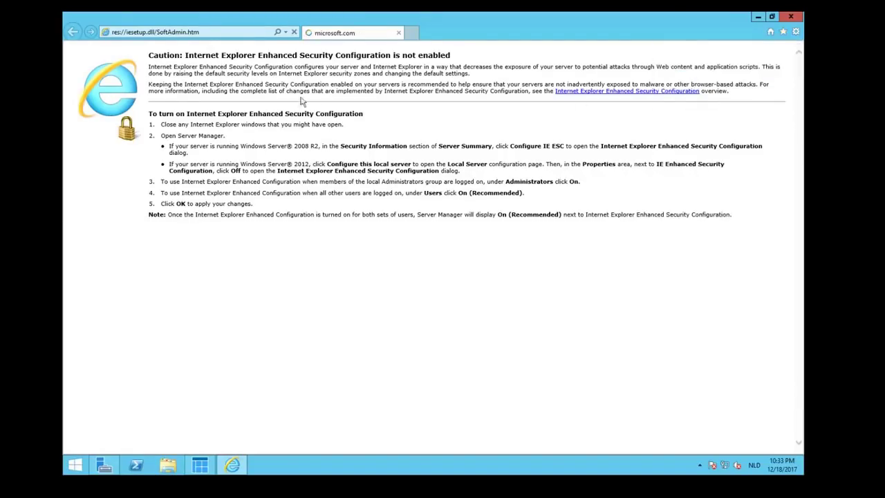
Read the Media Pack heading and its Windows Server 2012 description, then restore the browser window.
scroll(425, 394, "down", 5)
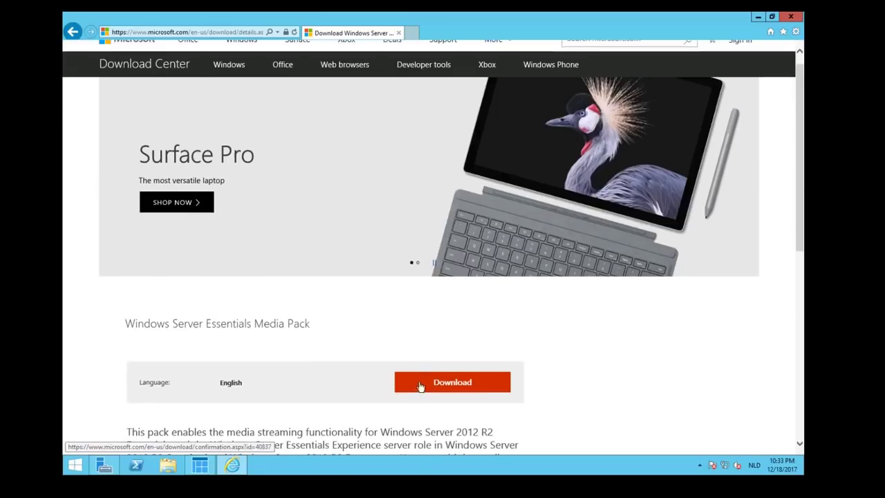
left_click_drag(131, 159, 308, 166)
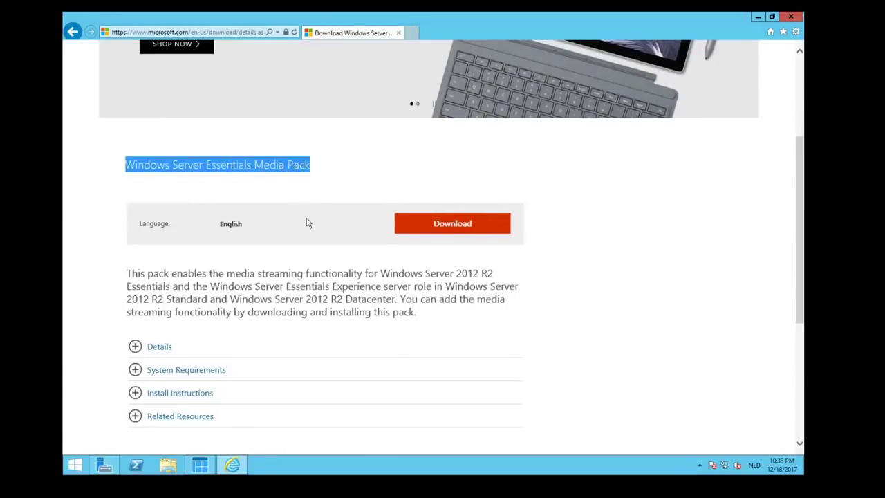
left_click_drag(382, 274, 479, 274)
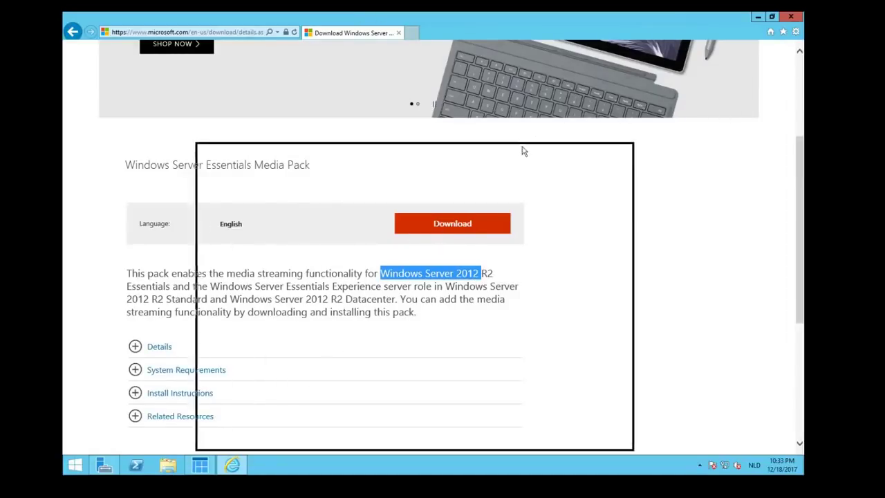
left_click_drag(671, 49, 507, 169)
Close the browser and run the downloaded Media Pack installer from the desktop.
left_click(618, 150)
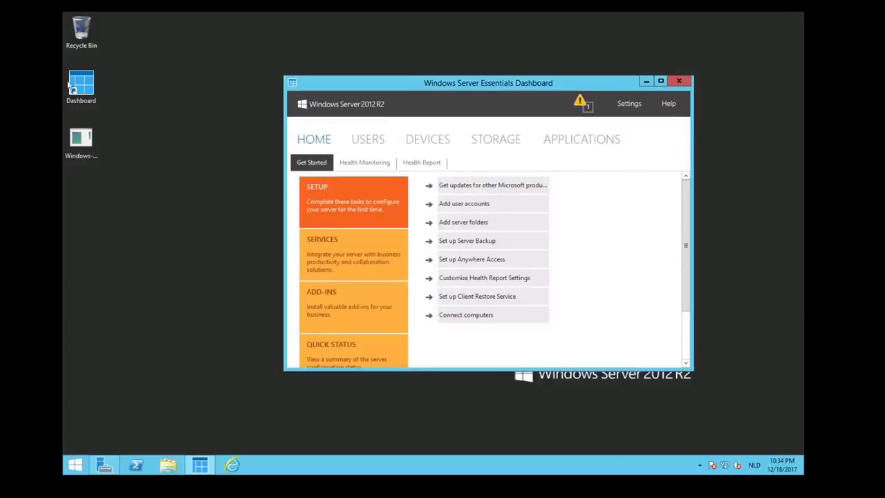
left_click(88, 149)
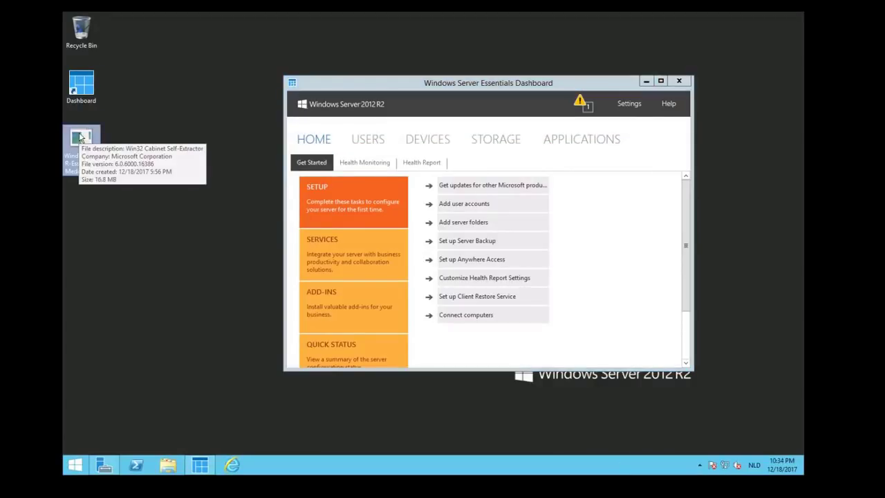
double_click(80, 138)
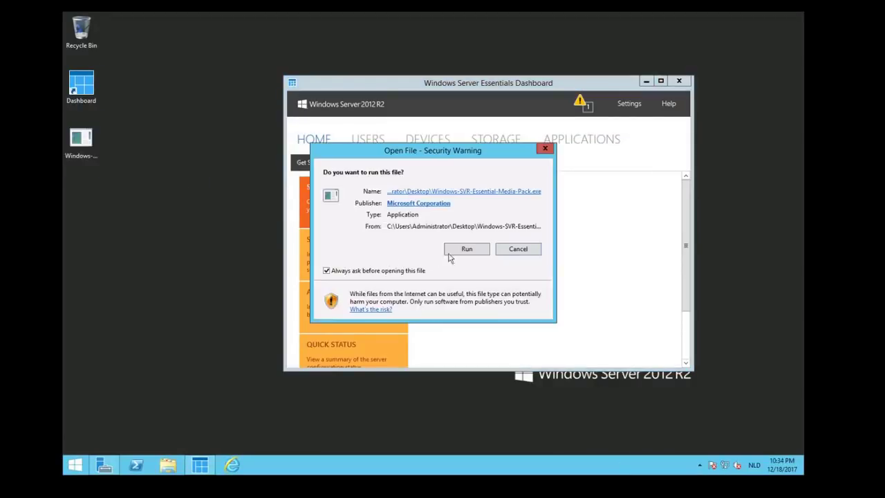
left_click(466, 250)
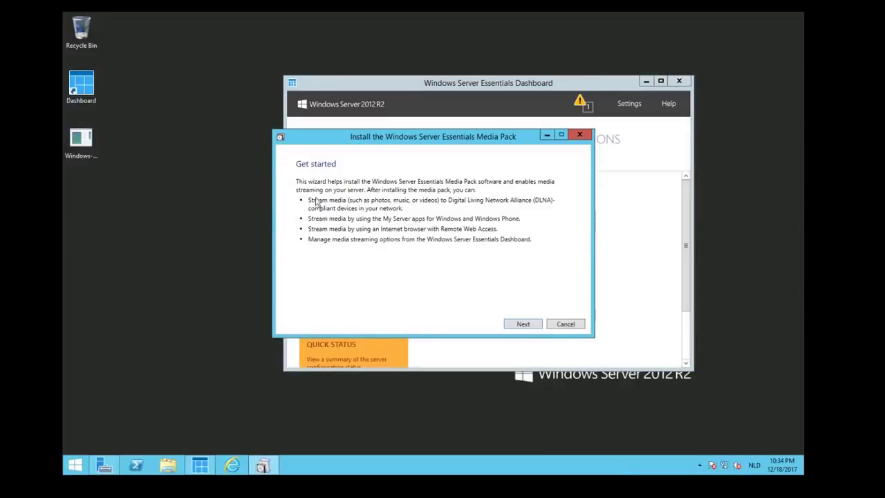
left_click_drag(430, 137, 262, 128)
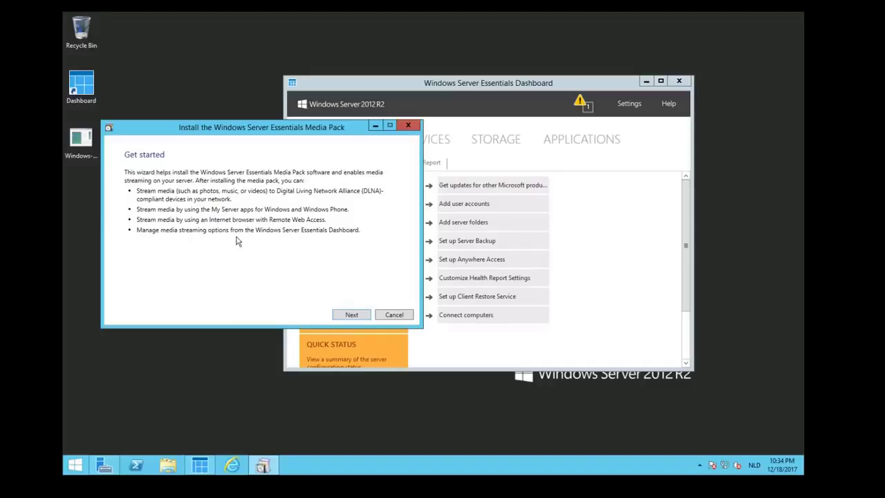
Accept the Media Pack license terms and start the installation.
left_click(346, 316)
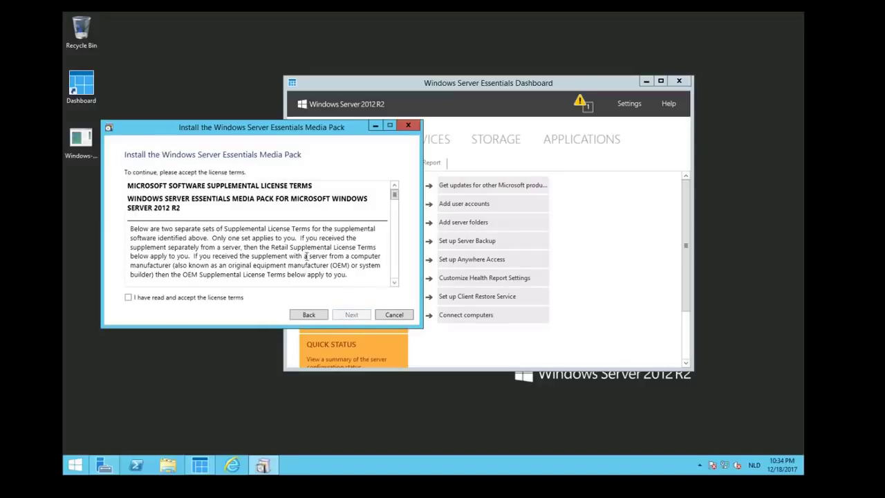
left_click(127, 298)
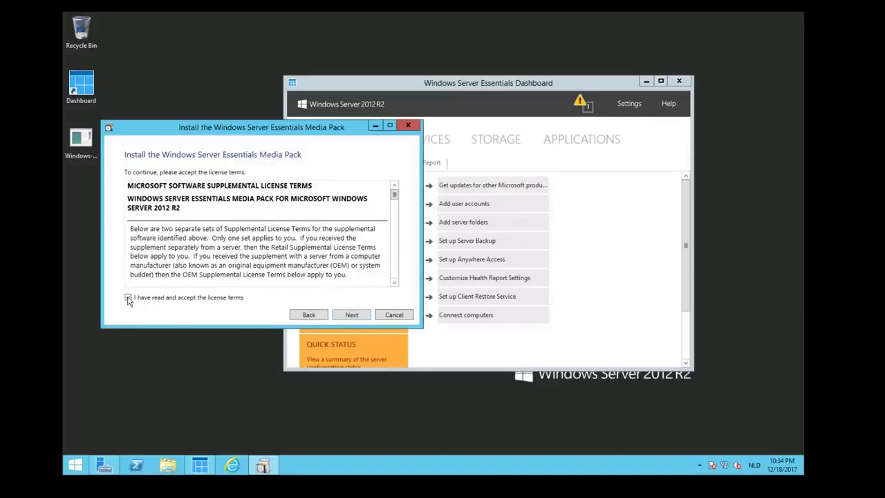
left_click(346, 315)
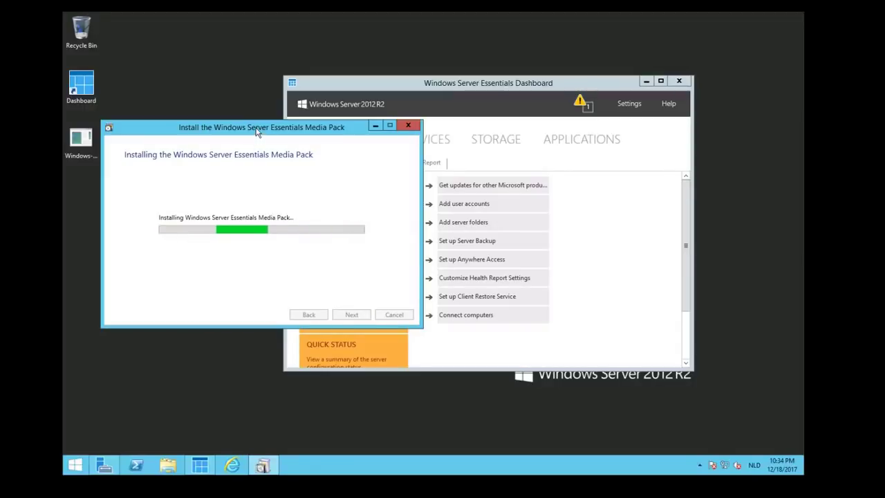
left_click_drag(256, 137, 277, 144)
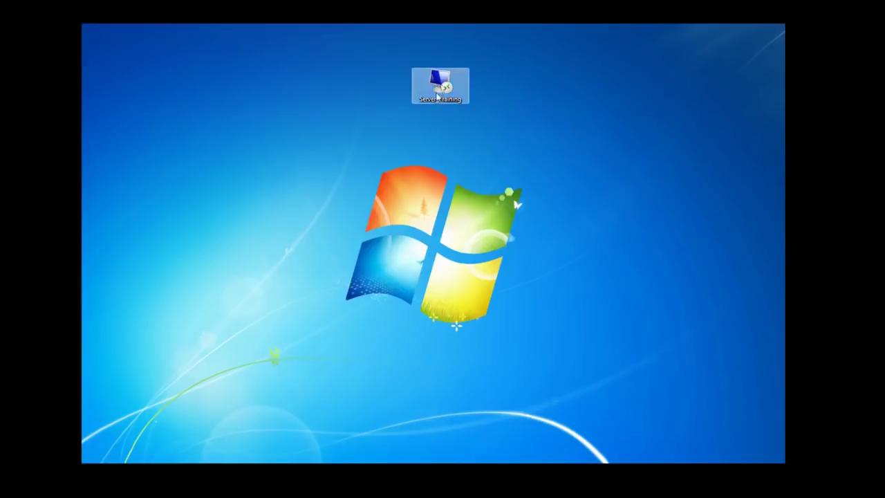
Reconnect to the Server_Training remote session and make it full screen.
left_click(443, 88)
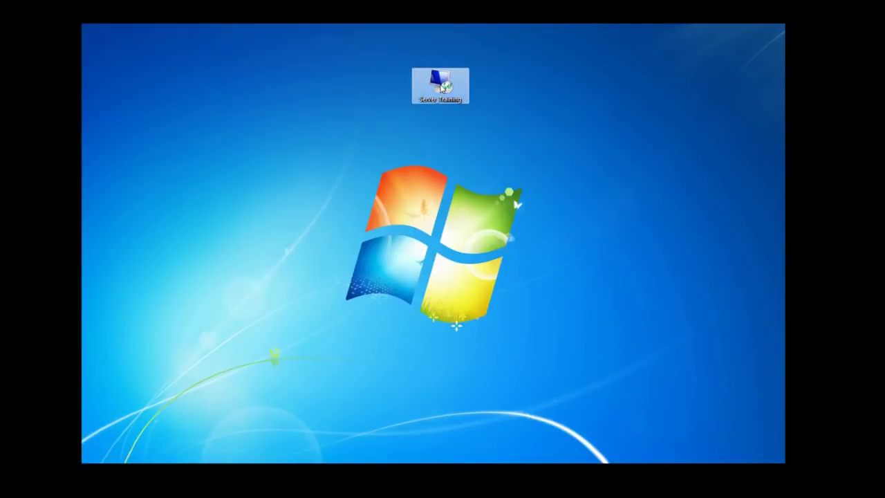
left_click(200, 191)
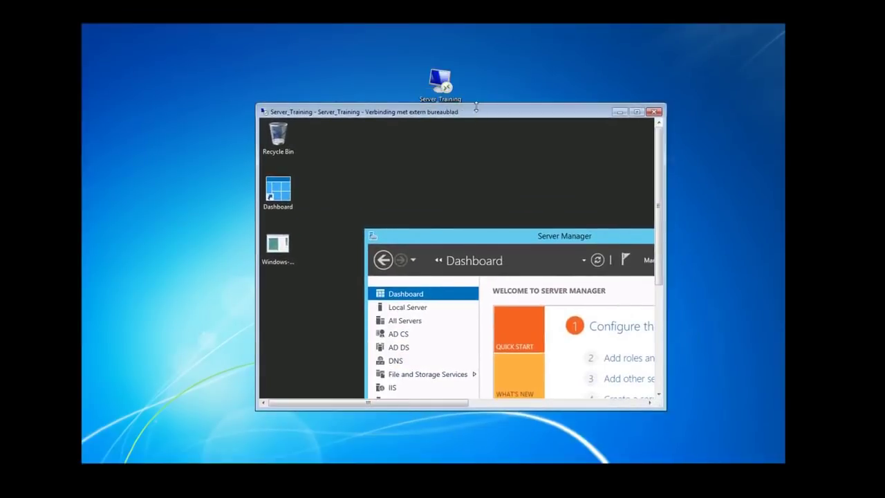
left_click(636, 111)
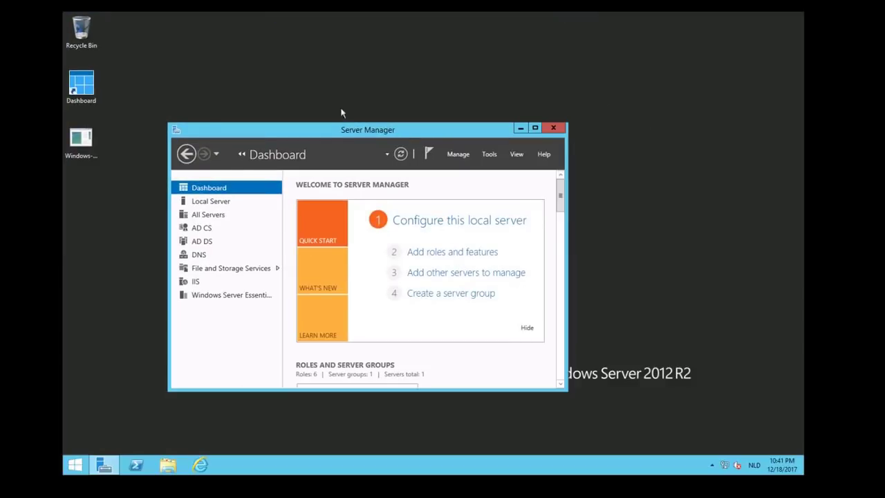
left_click_drag(351, 131, 398, 115)
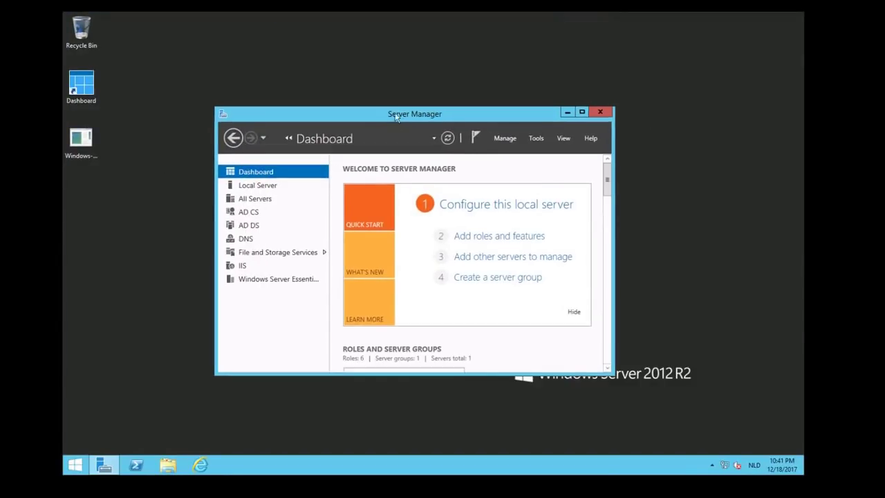
Launch the Essentials Dashboard from its desktop shortcut and minimize Server Manager.
left_click(74, 86)
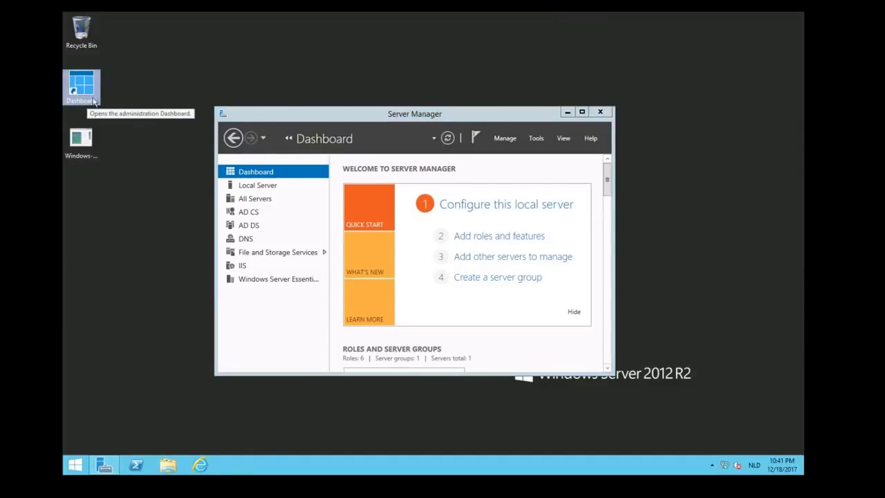
double_click(84, 87)
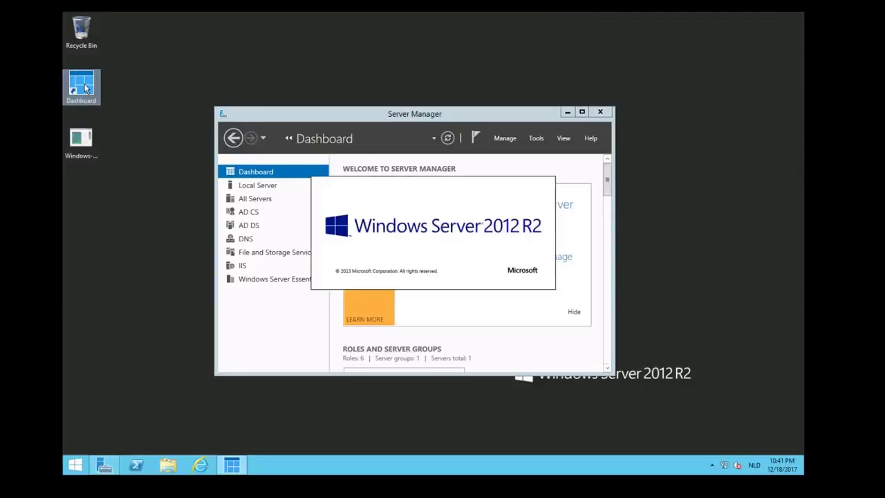
left_click(567, 112)
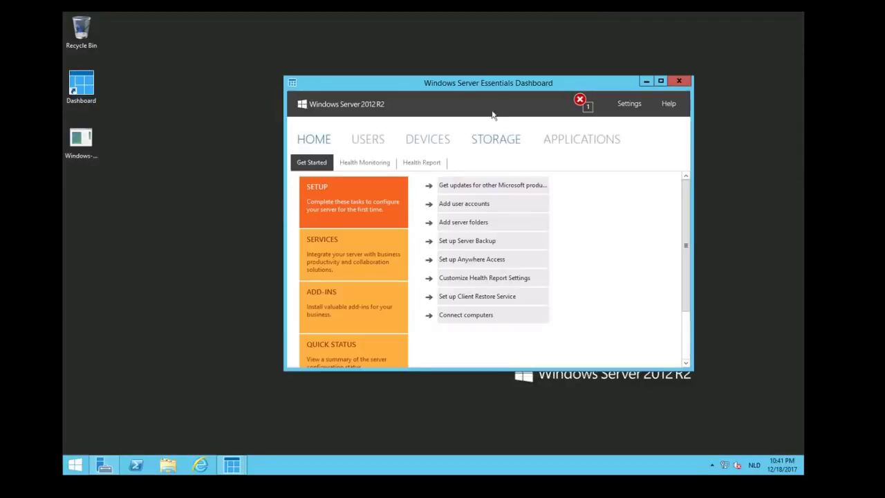
Maximize the Dashboard and open its Settings dialog.
left_click(660, 82)
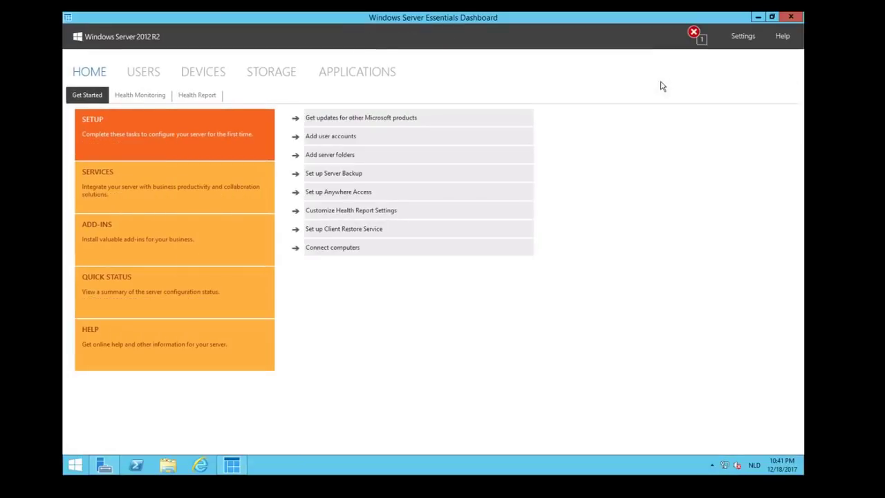
left_click(742, 36)
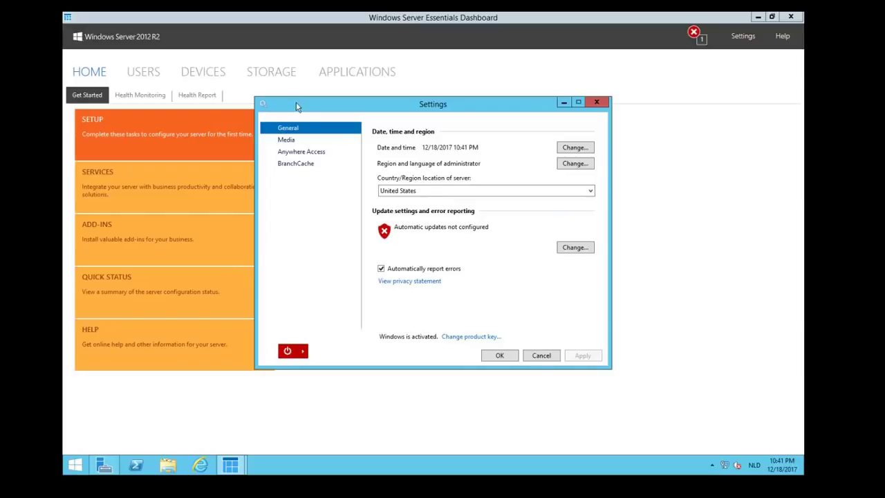
In Media settings, keep video streaming quality at Low.
left_click(286, 140)
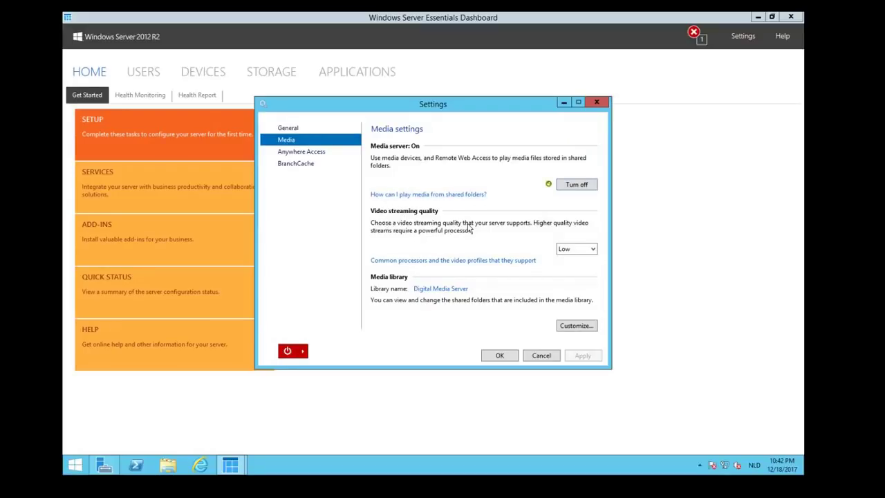
left_click(578, 249)
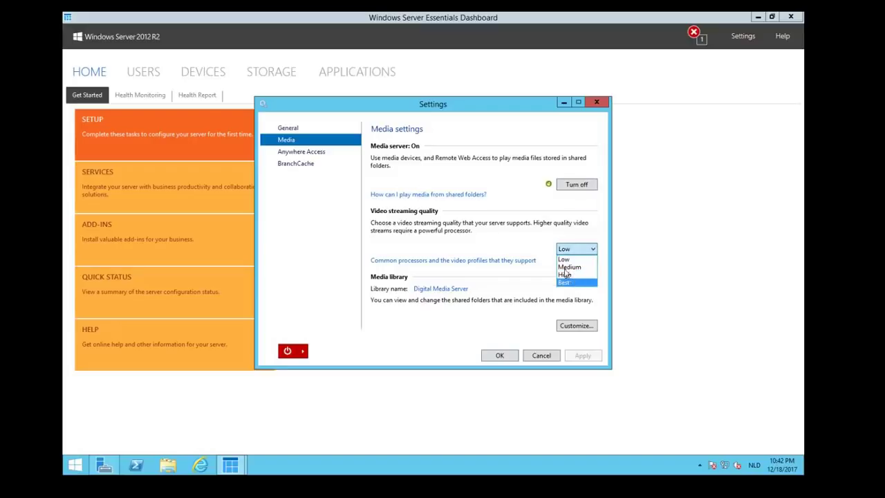
left_click(564, 260)
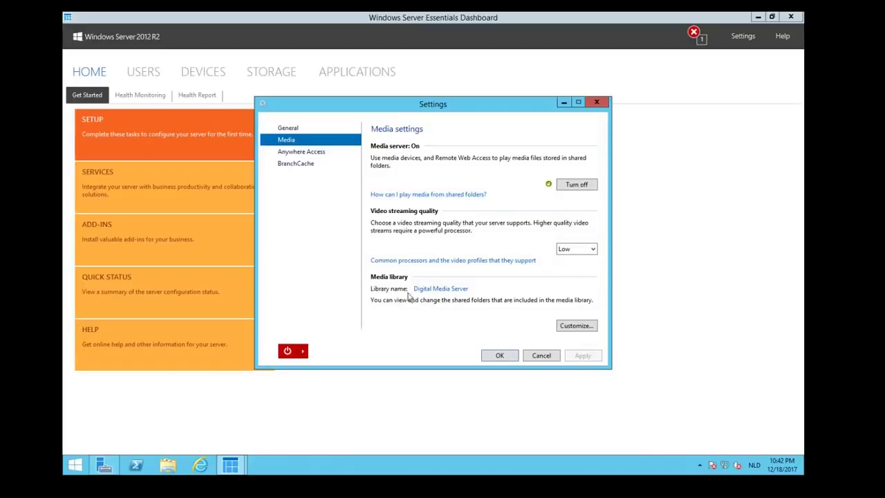
Leave the Company folder excluded from the media library and show the Anywhere Access settings.
left_click(573, 330)
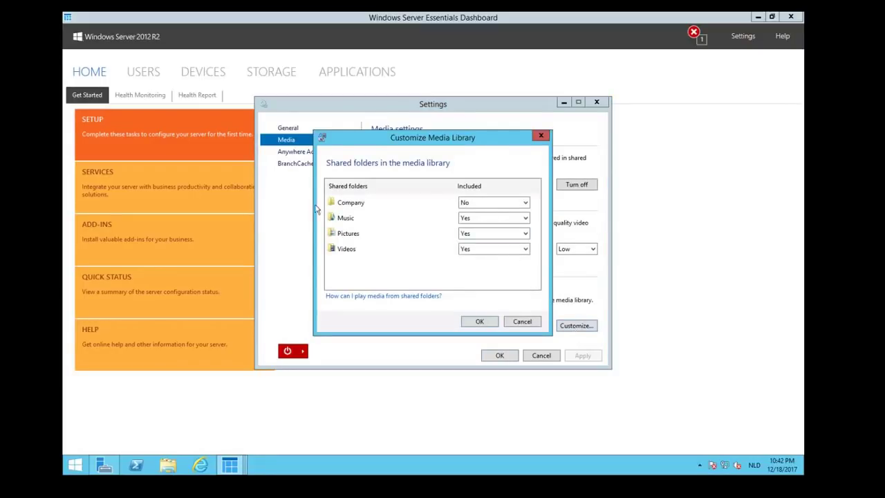
left_click(485, 201)
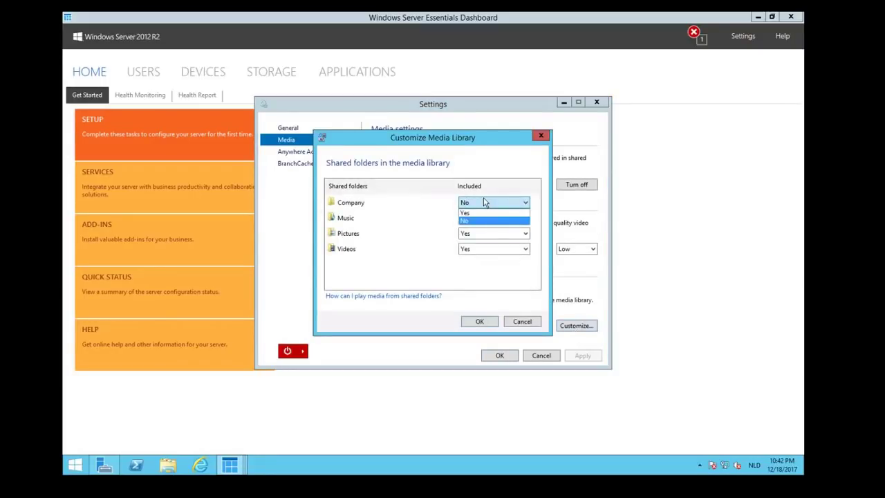
left_click(484, 220)
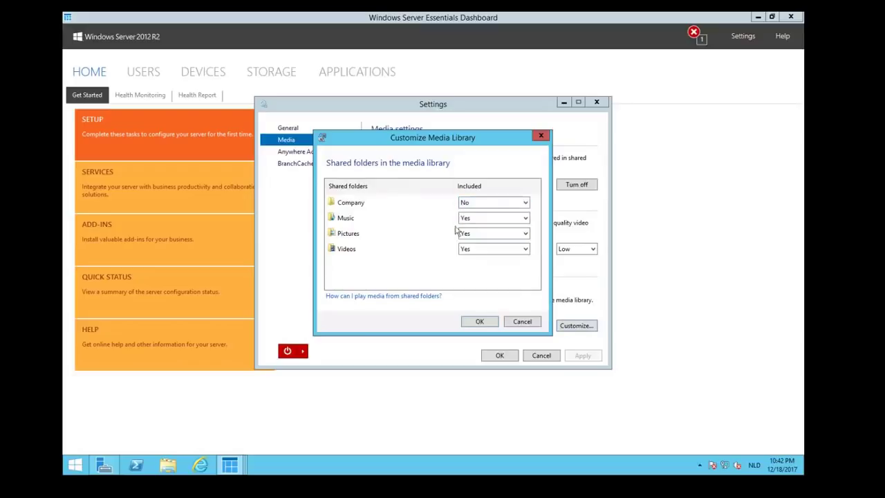
left_click(523, 322)
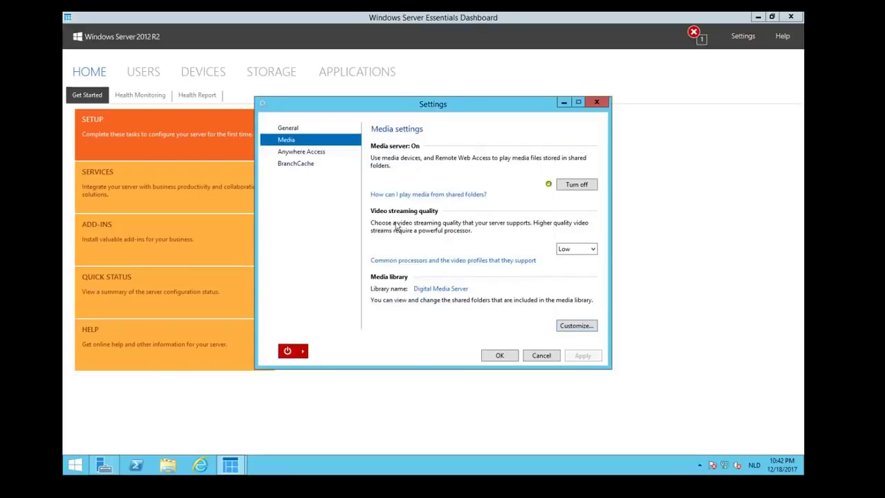
left_click(301, 154)
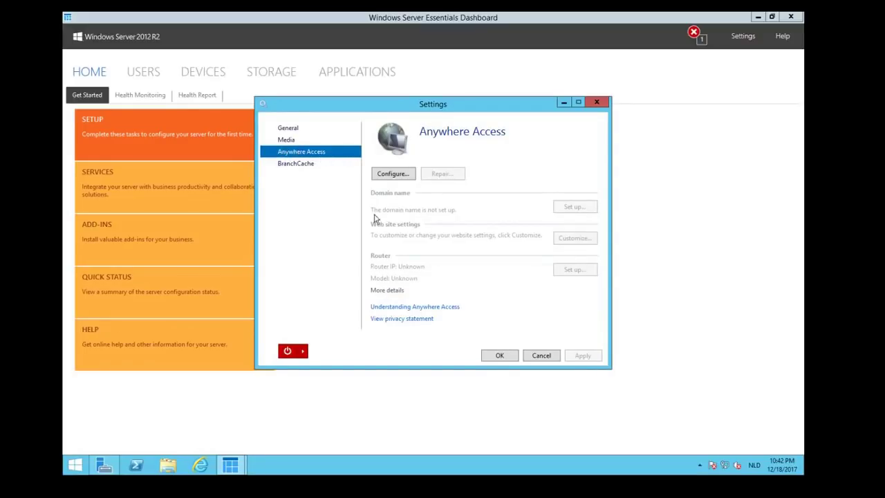
Choose to set up a new personalized domain name from Microsoft in the domain name wizard.
left_click(394, 175)
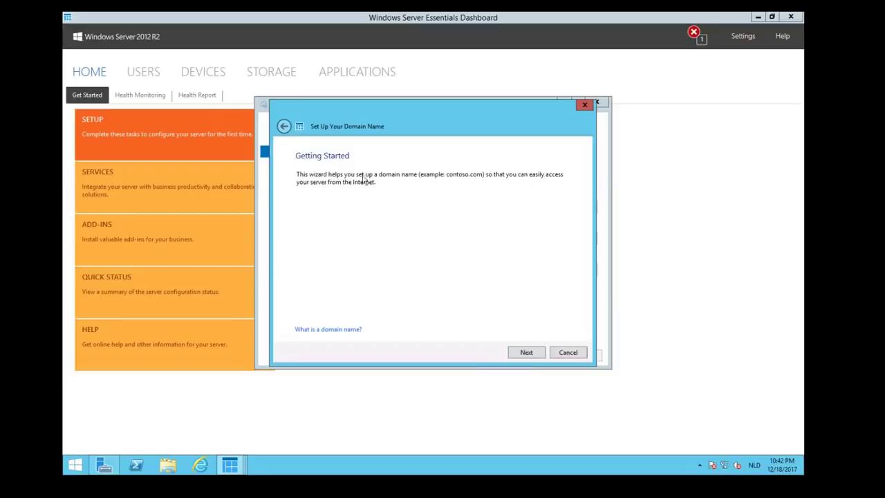
left_click(525, 353)
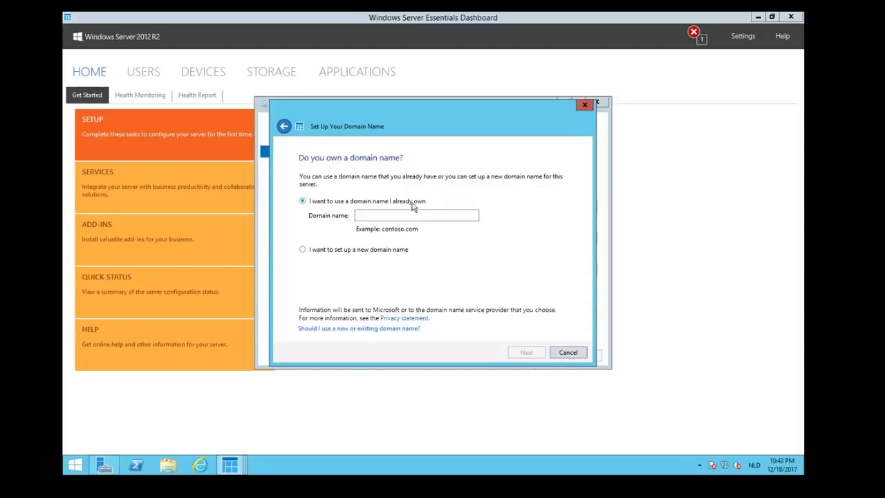
left_click(304, 252)
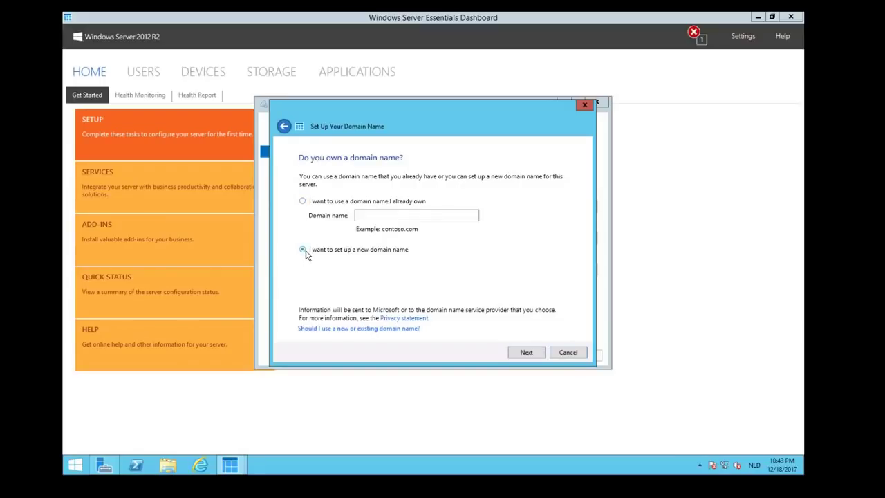
left_click(526, 353)
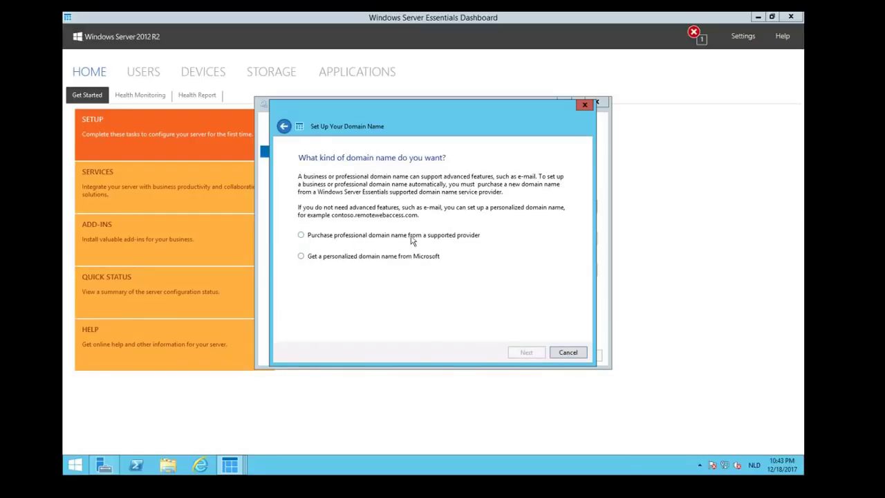
left_click(301, 256)
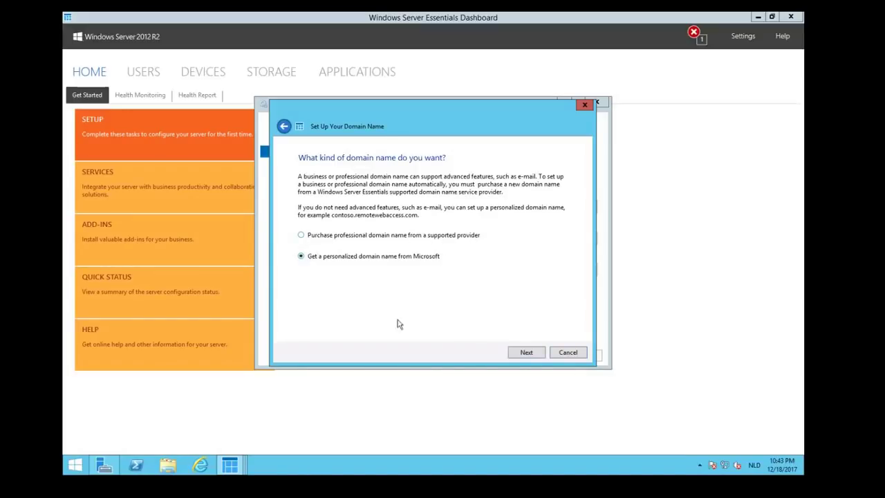
left_click(526, 354)
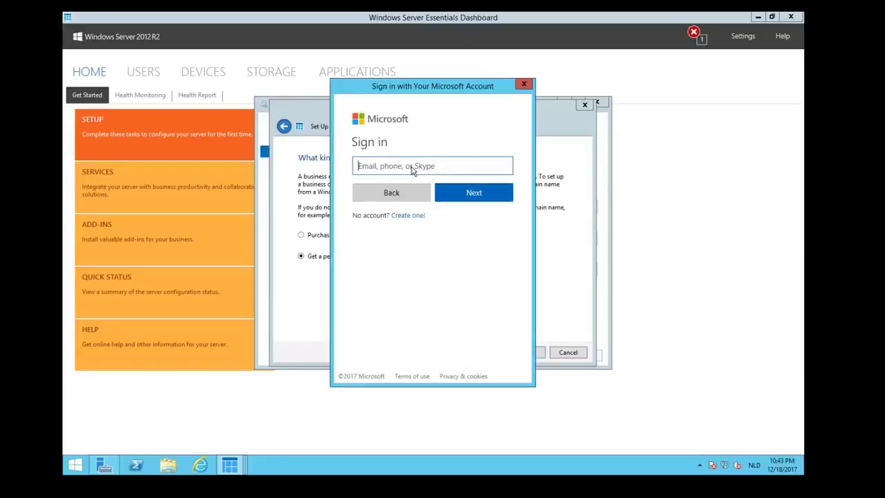
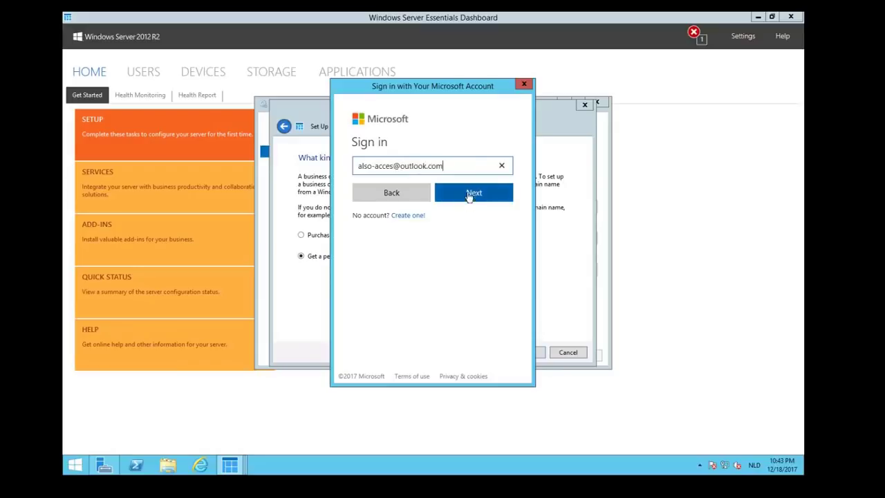
Sign in with the Microsoft account's e-mail address and password.
left_click(468, 193)
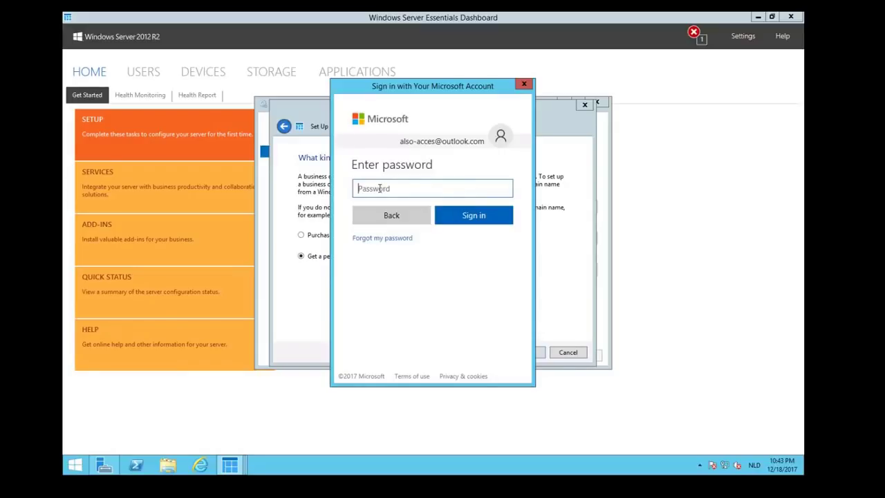
type("a")
left_click(473, 216)
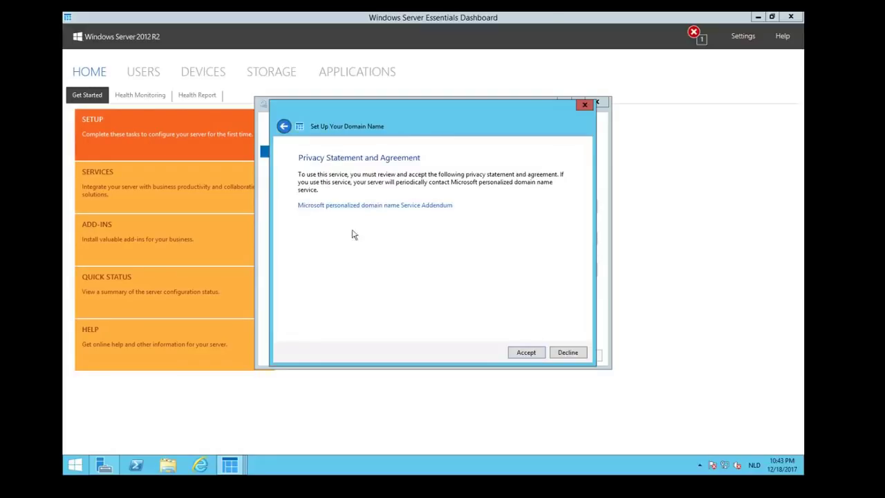
Accept the service agreement, check availability of 'training', and register training.remotewebaccess.com.
left_click(527, 353)
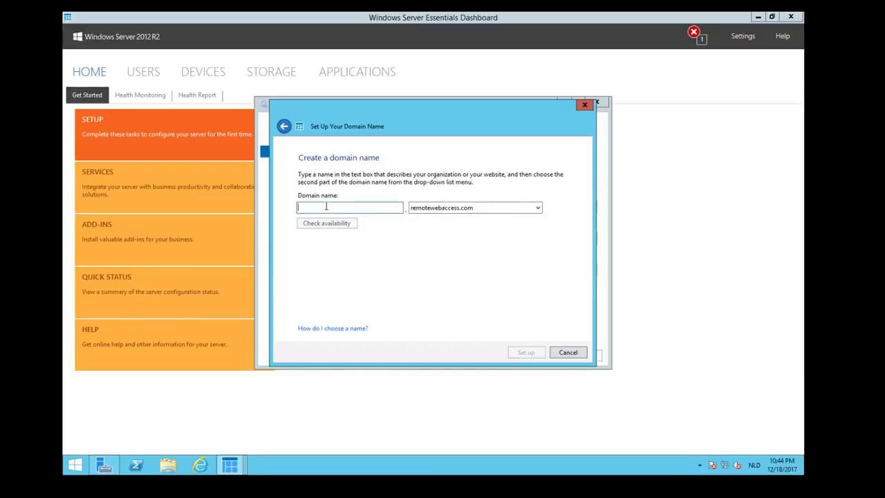
type("training")
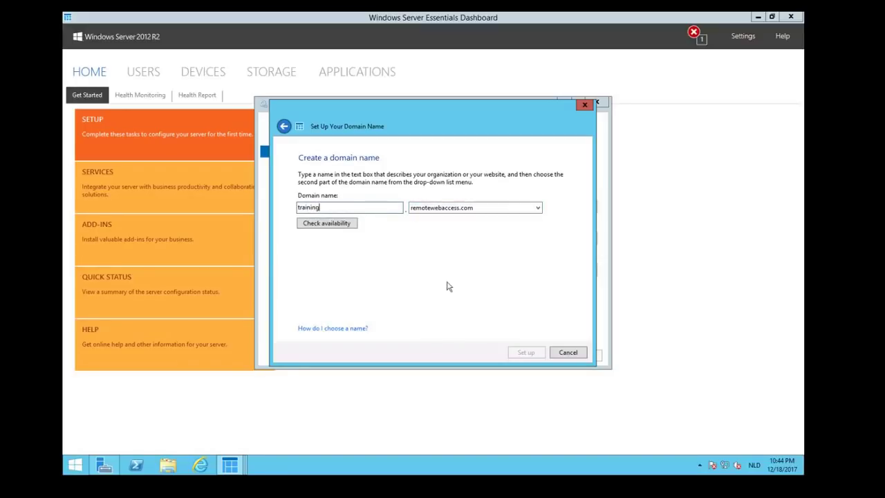
left_click(334, 224)
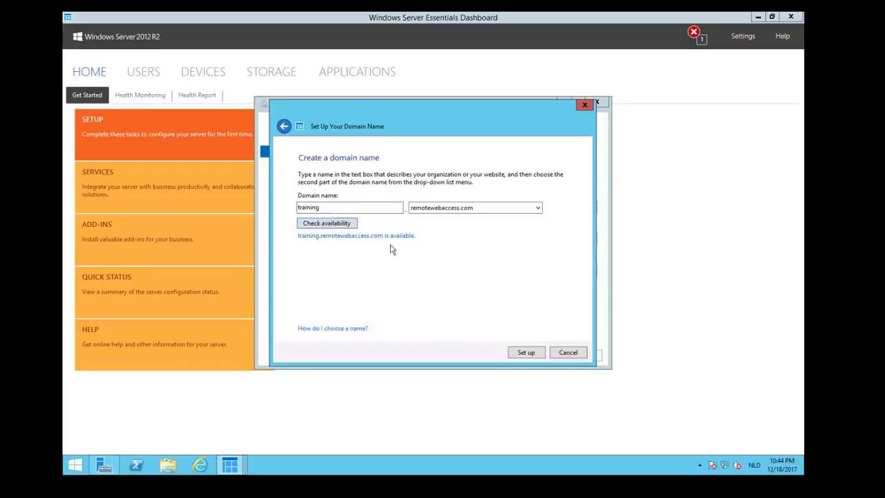
left_click(524, 353)
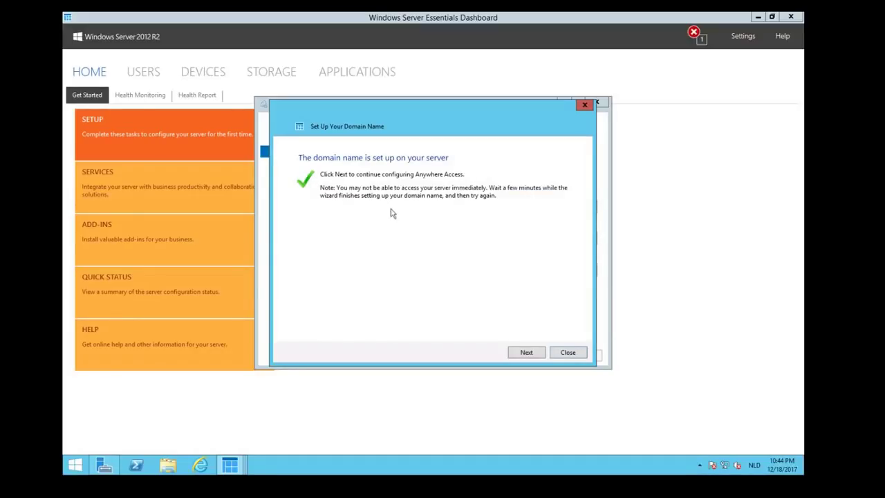
Keep Remote Web Access enabled and Anywhere Access allowed for all users, then apply.
left_click(527, 353)
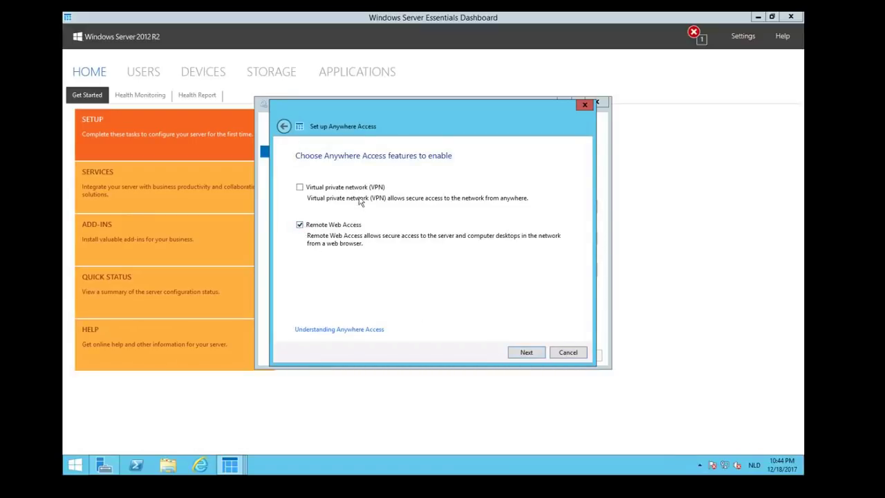
left_click(526, 354)
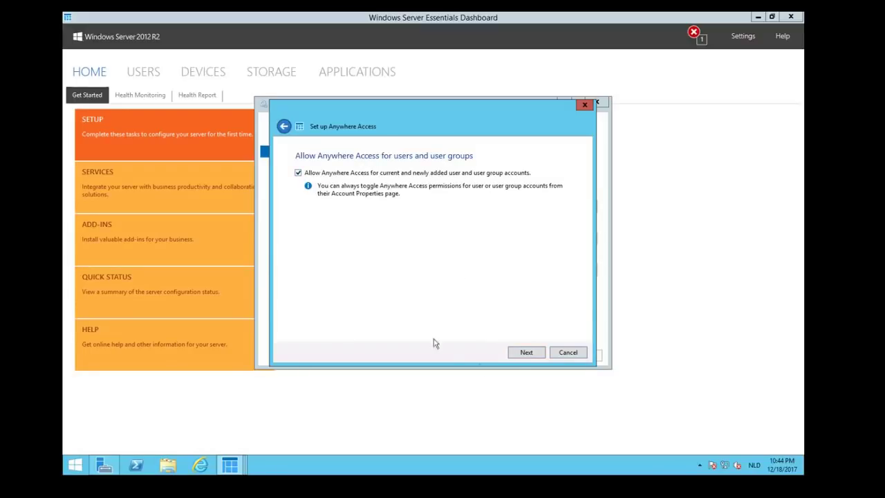
left_click(526, 354)
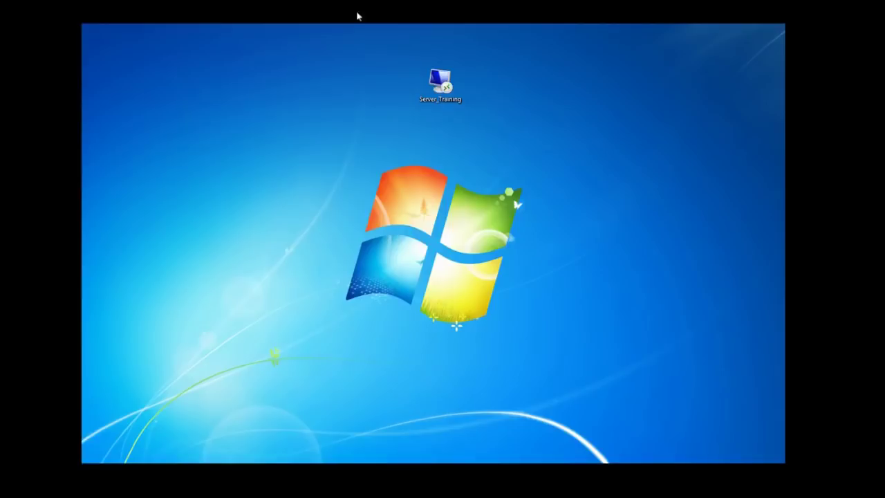
Reconnect to Server_Training full screen, accepting the certificate warning.
left_click(442, 82)
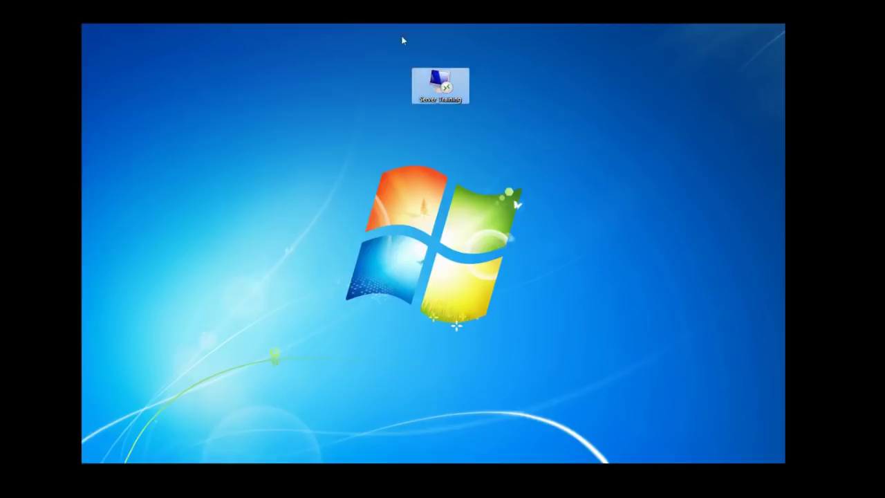
double_click(447, 85)
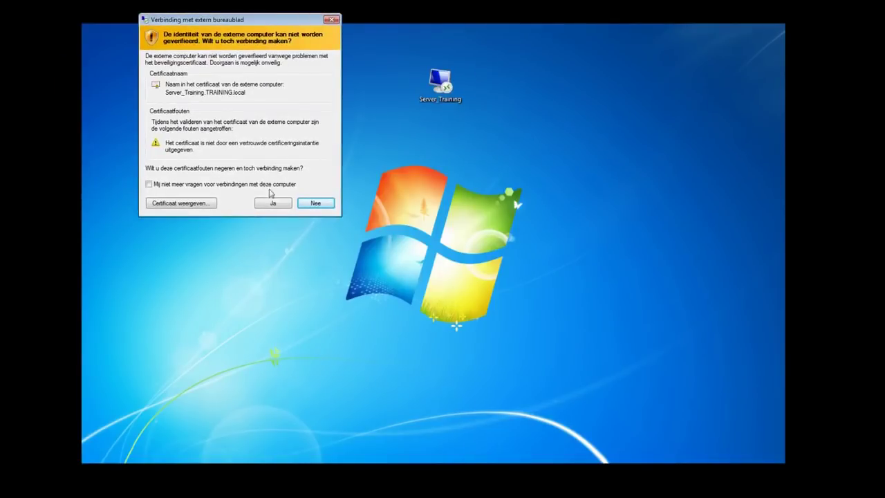
left_click(279, 204)
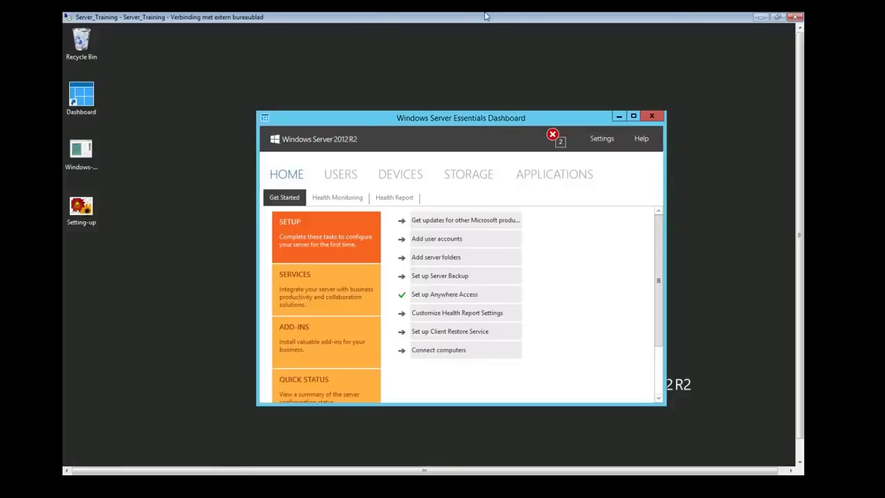
double_click(486, 16)
left_click(543, 99)
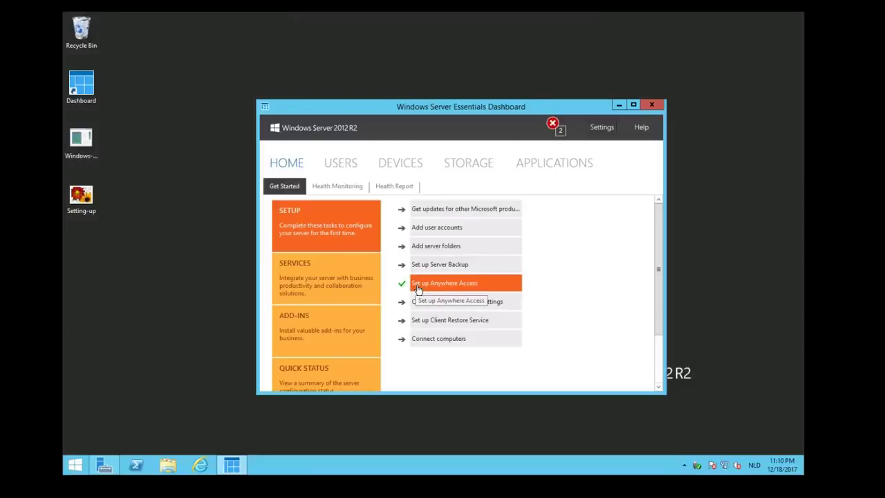
Close the Essentials Dashboard, minimize the remote session, and move the OBS window aside.
left_click(650, 105)
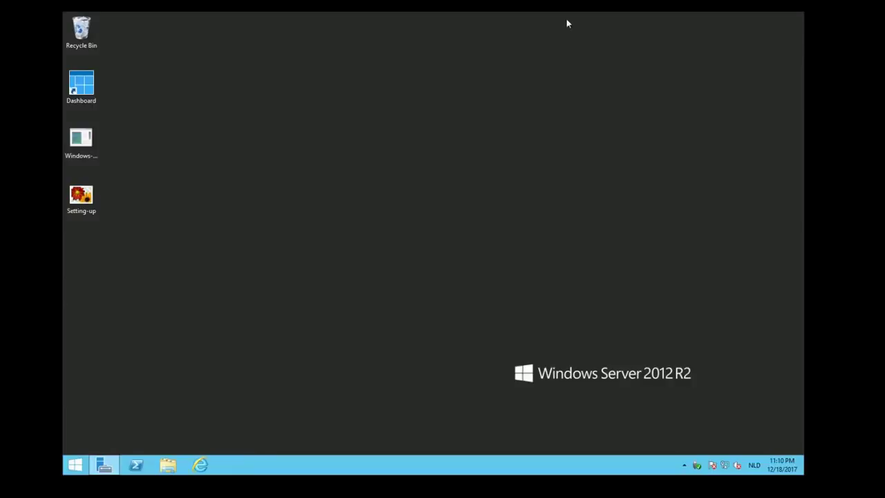
left_click(566, 24)
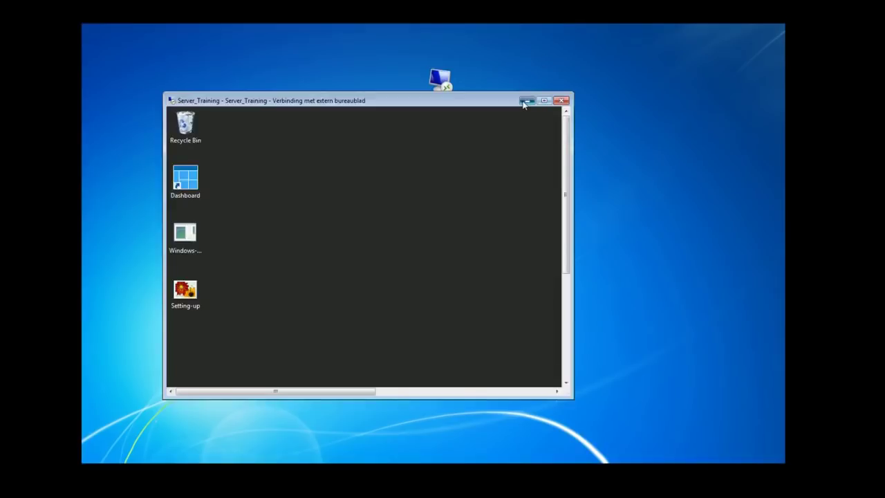
left_click(525, 101)
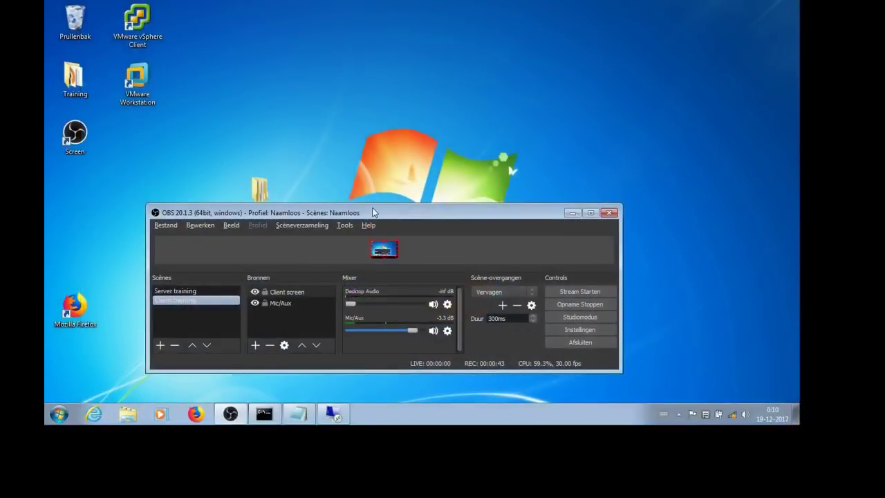
left_click_drag(373, 212, 798, 211)
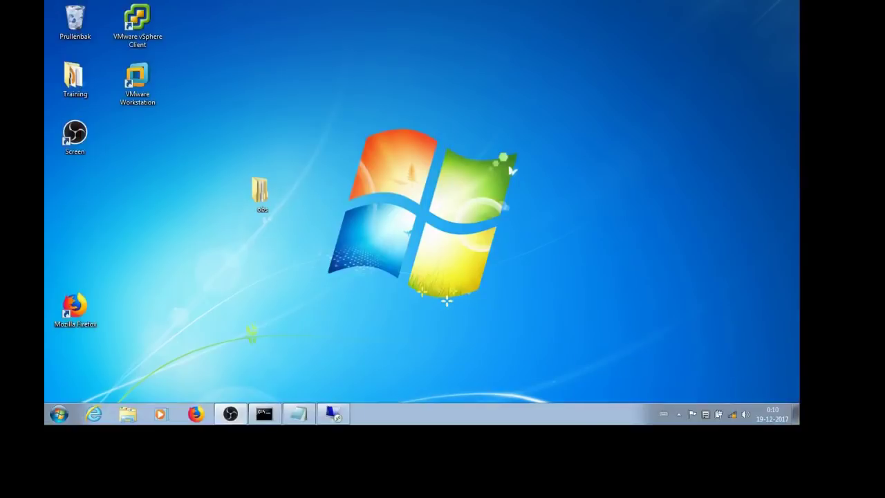
left_click(94, 414)
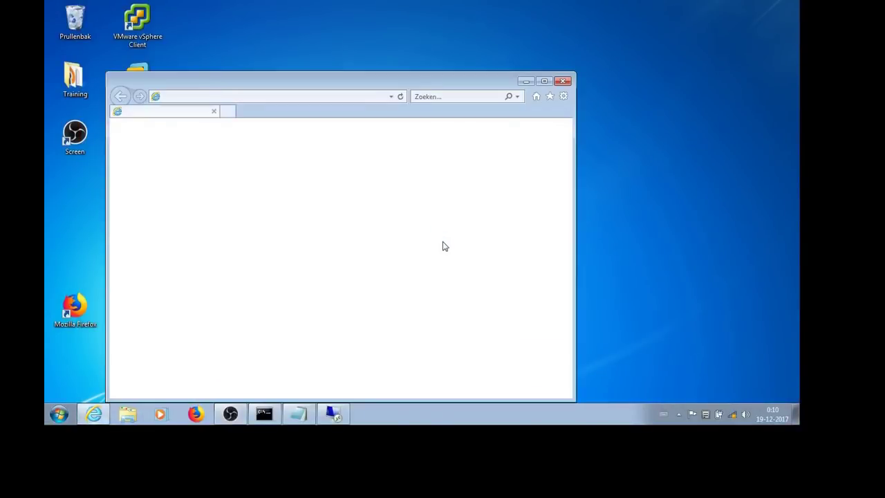
left_click(243, 98)
type("ht")
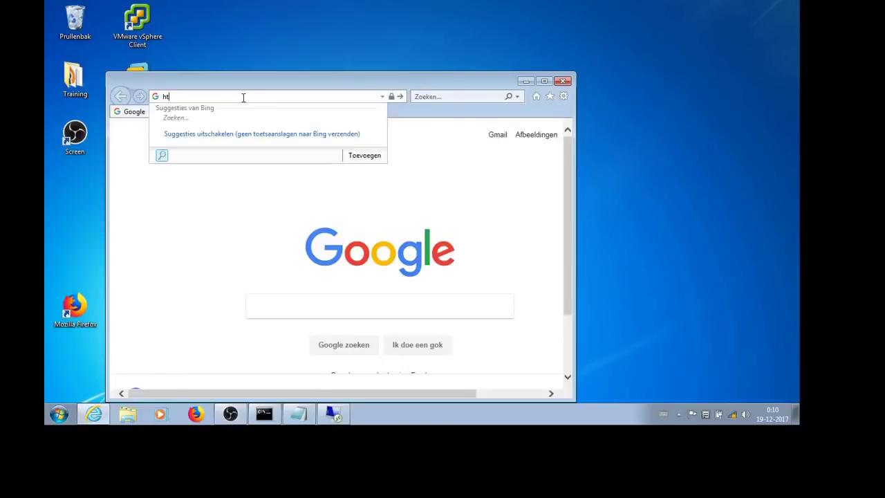
type("tps:")
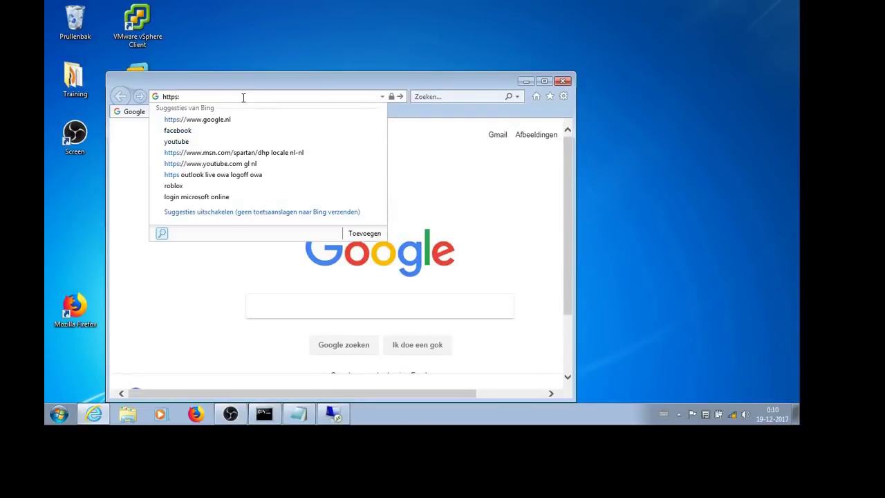
type("//training.remotewebaccess.com/r")
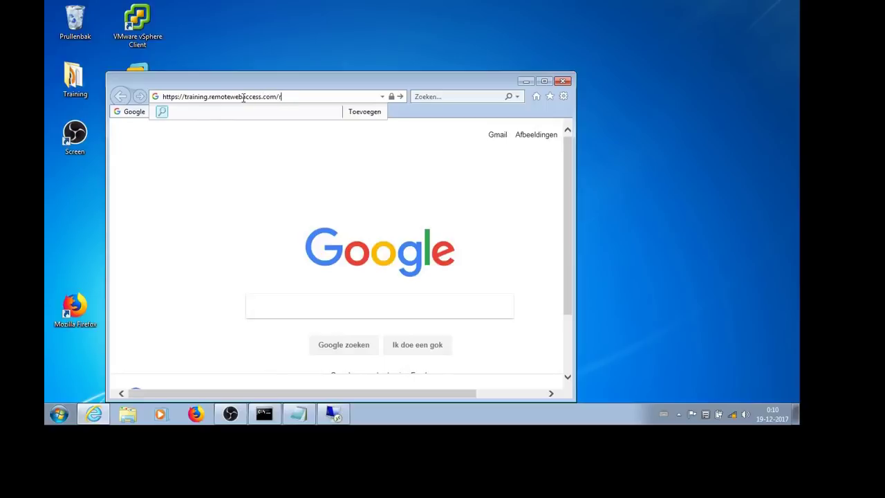
key("Return")
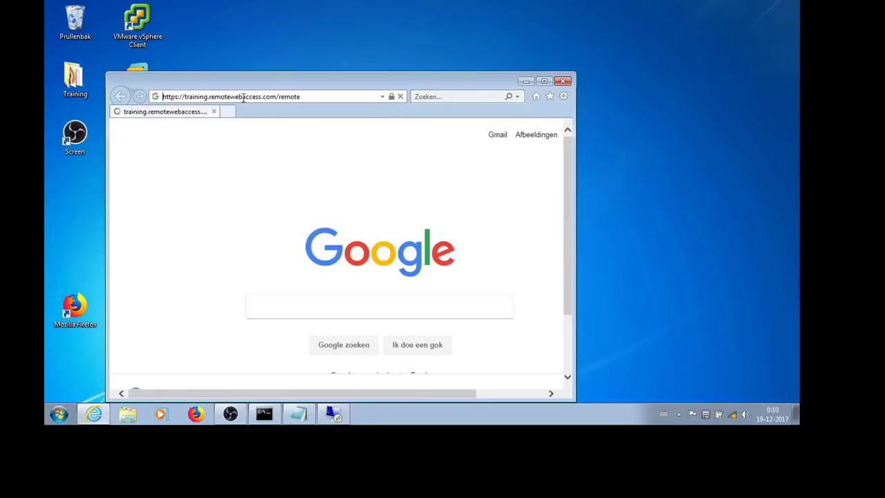
left_click(537, 82)
Enter the user name and password on the Remote Web Access sign-in page.
left_click(444, 154)
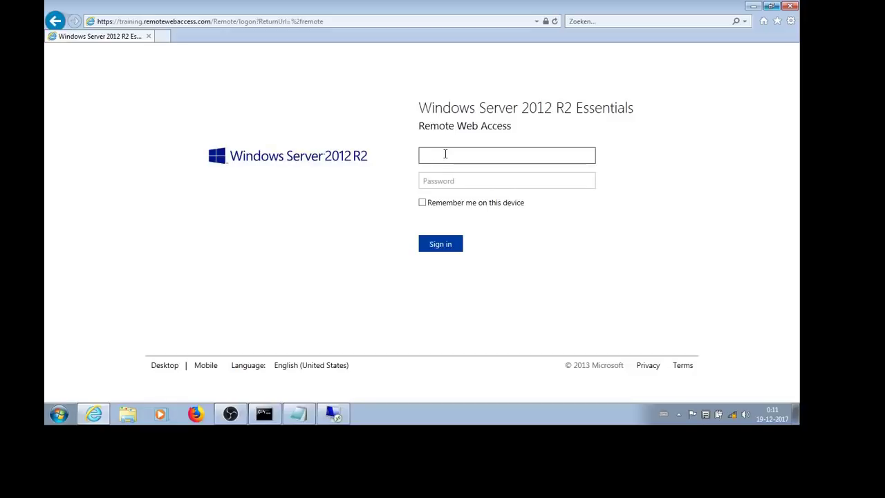
type("media")
key("Tab")
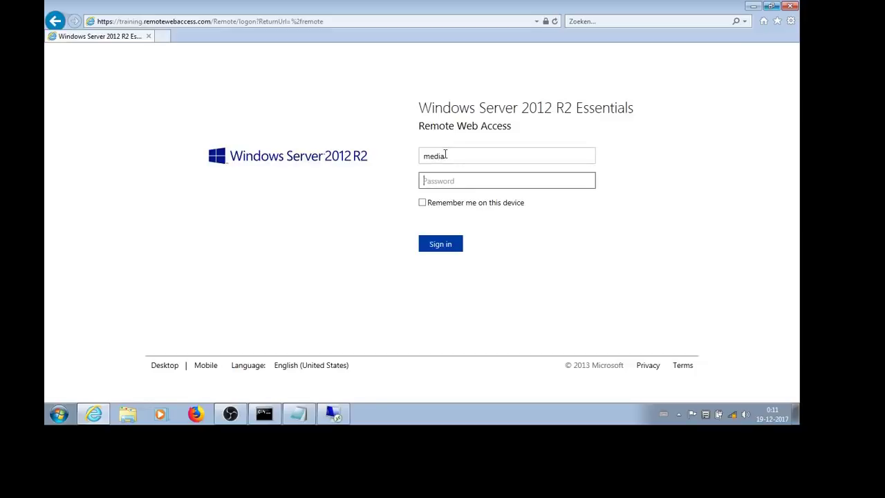
type("••")
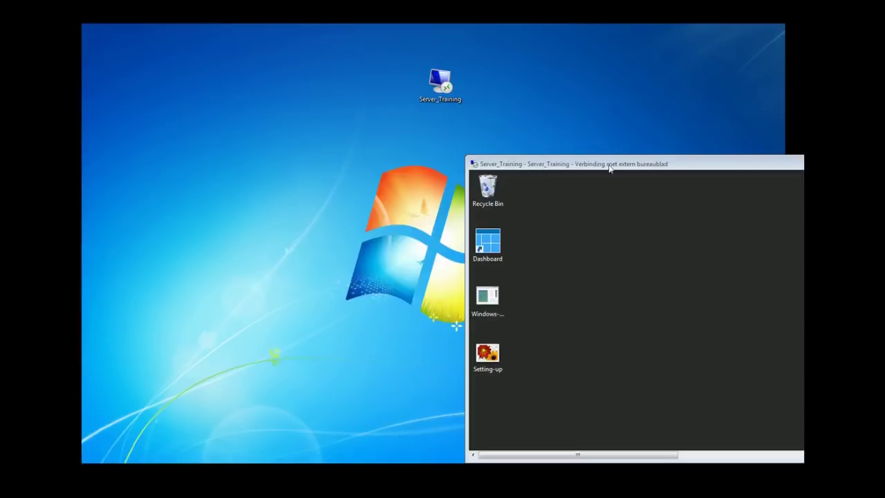
Show the server full screen and open C:\ServerFolders\Music in File Explorer.
left_click_drag(610, 166, 371, 119)
double_click(371, 119)
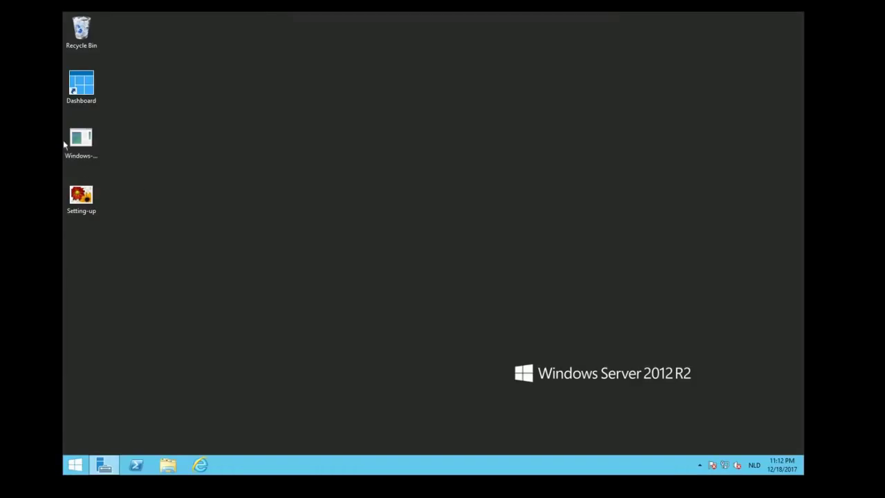
left_click(169, 466)
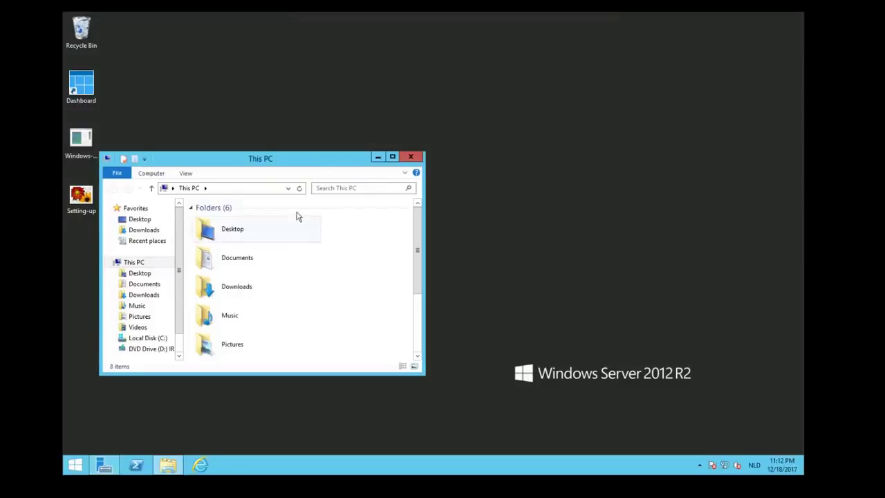
left_click_drag(302, 164, 423, 116)
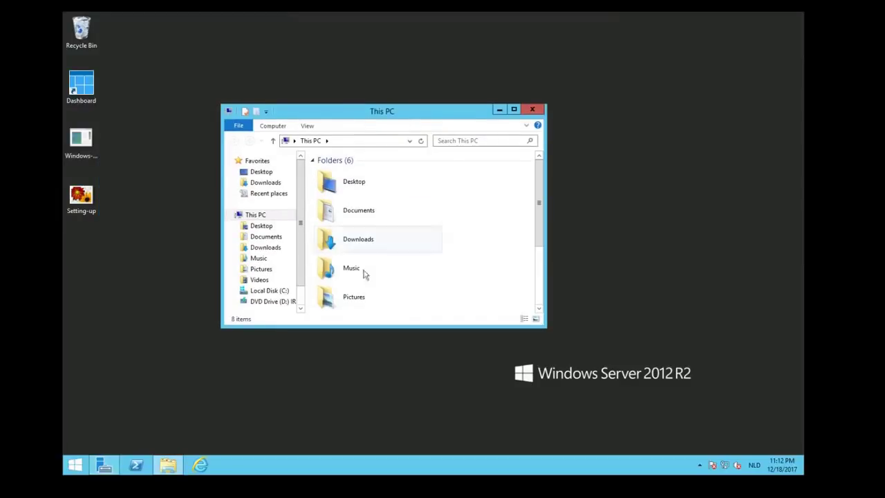
left_click(262, 292)
double_click(340, 237)
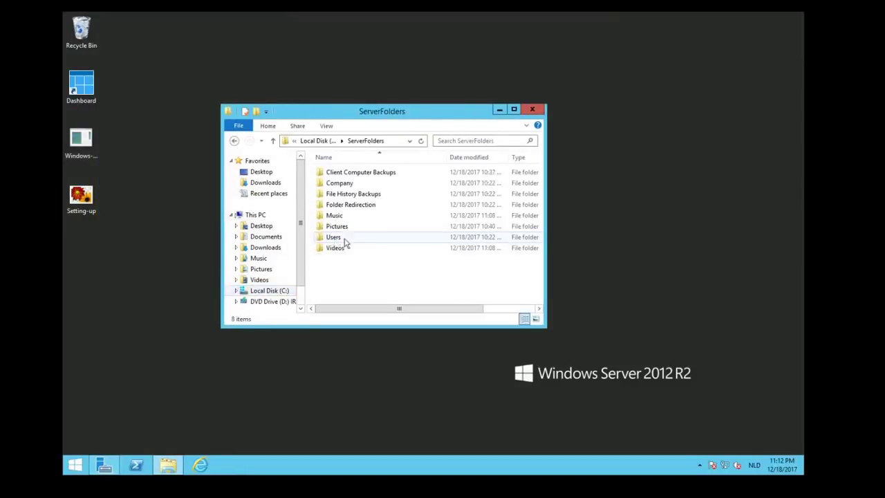
double_click(332, 215)
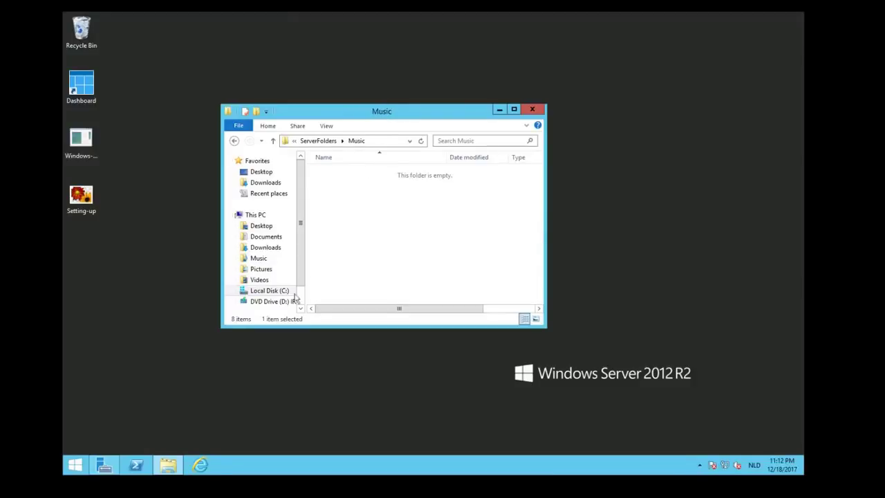
Copy Kalimba from This PC > Music and paste it into the ServerFolders Music folder.
right_click(155, 464)
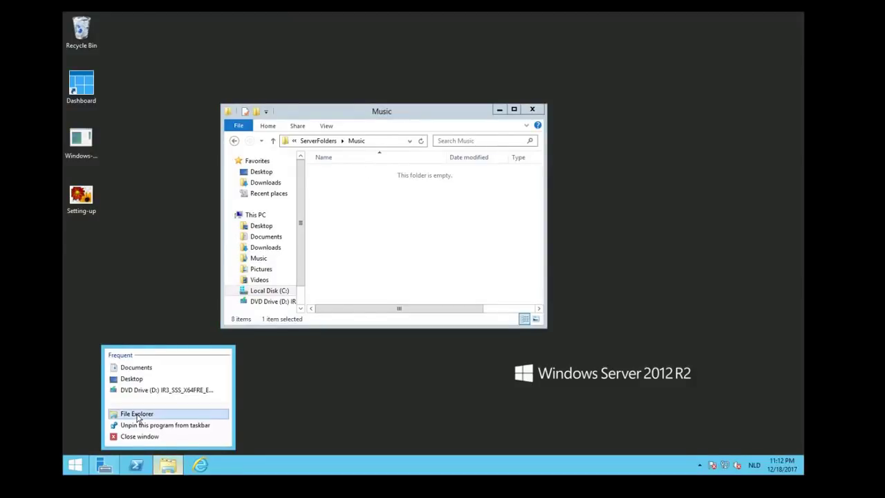
left_click(143, 412)
left_click_drag(422, 125, 729, 101)
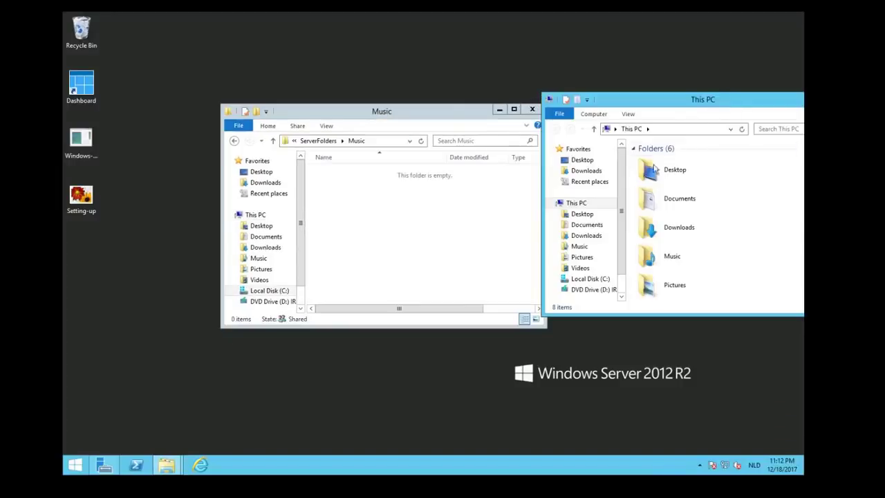
left_click(579, 246)
right_click(645, 161)
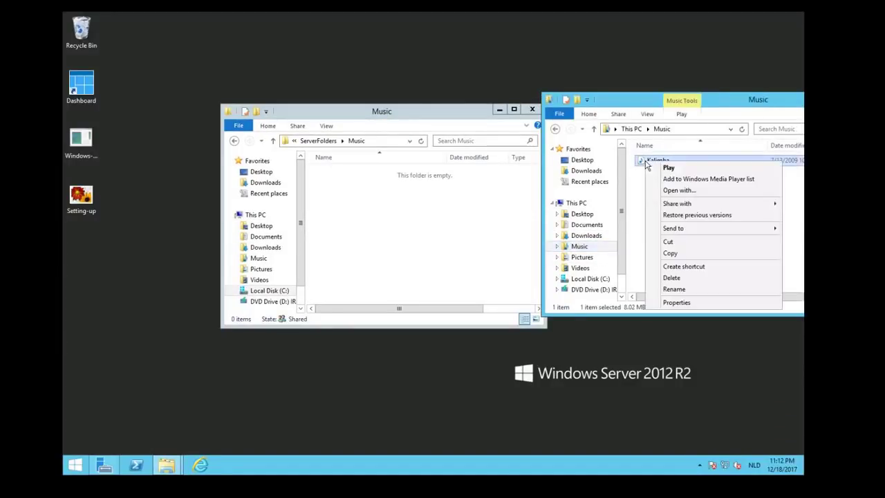
left_click(670, 253)
right_click(434, 197)
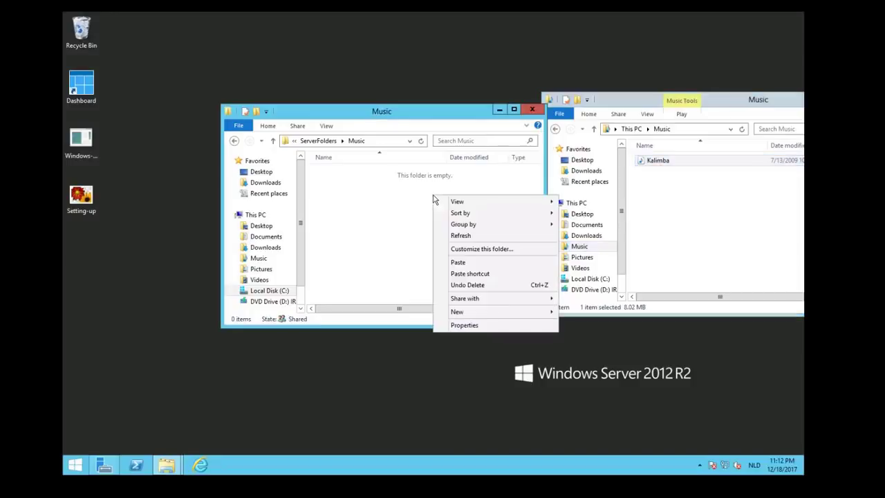
left_click(459, 263)
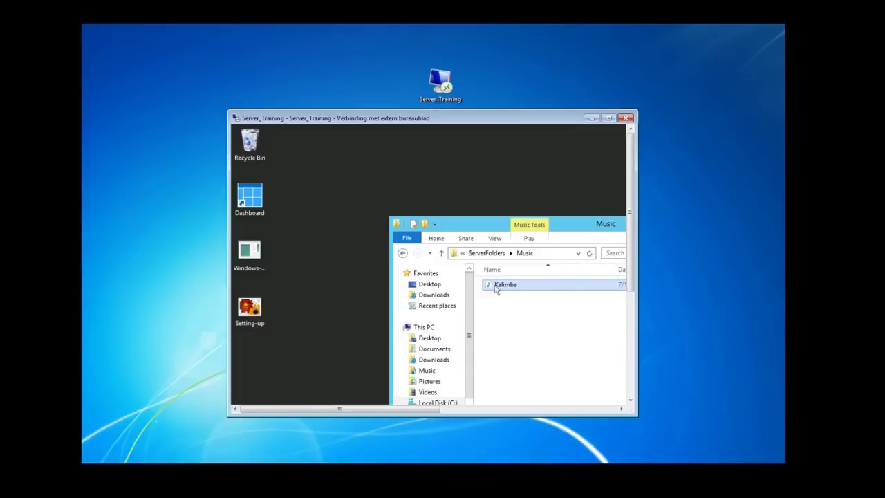
Reload the Remote Web Access home page and play Kalimba from the Music media library.
left_click(591, 119)
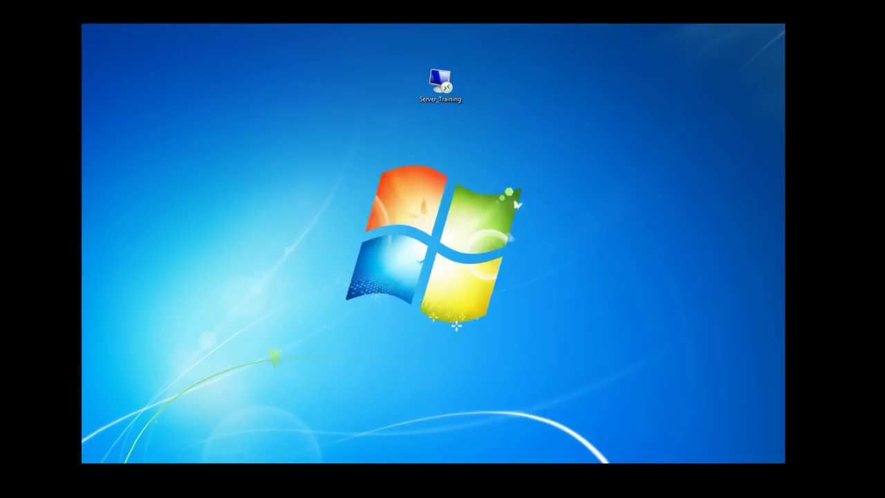
key("alt+Tab")
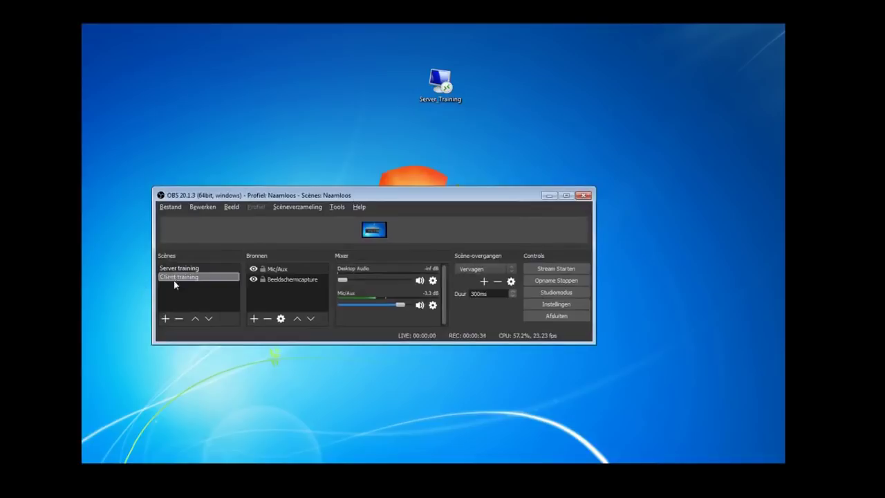
left_click(181, 277)
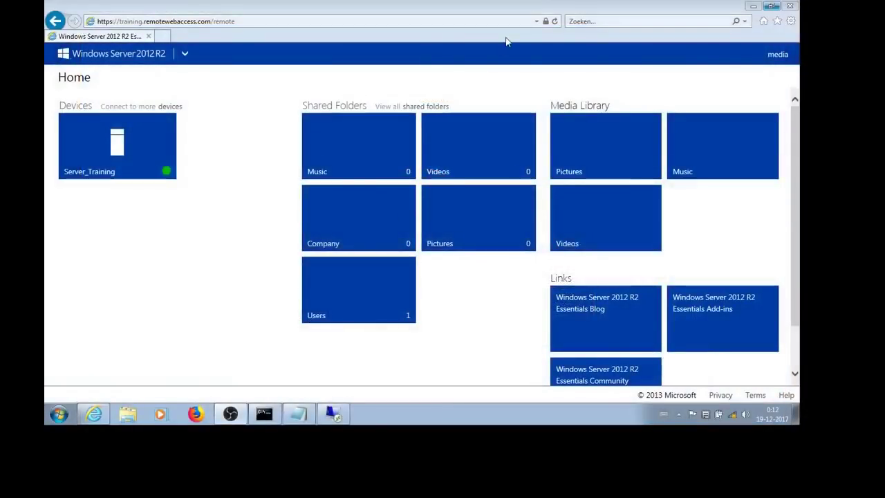
left_click(554, 21)
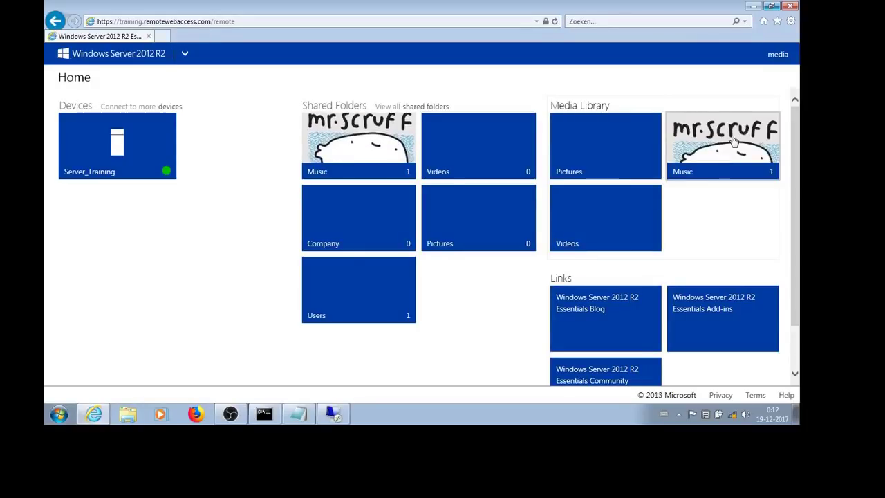
left_click(734, 140)
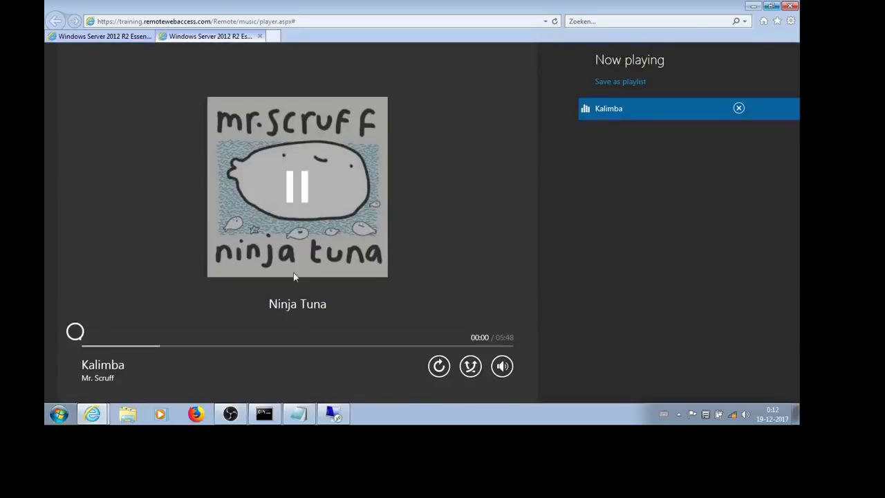
Lower the player volume to about a quarter and skip ahead to roughly 01:59.
left_click(502, 366)
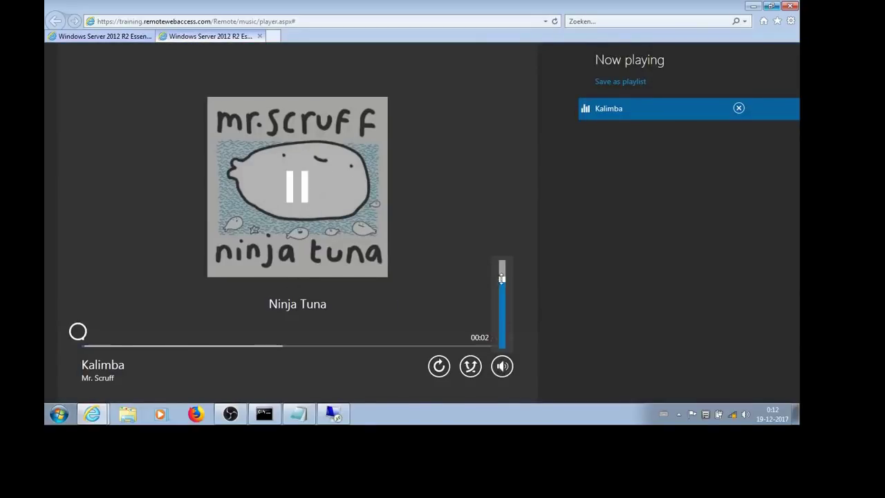
left_click_drag(502, 278, 503, 337)
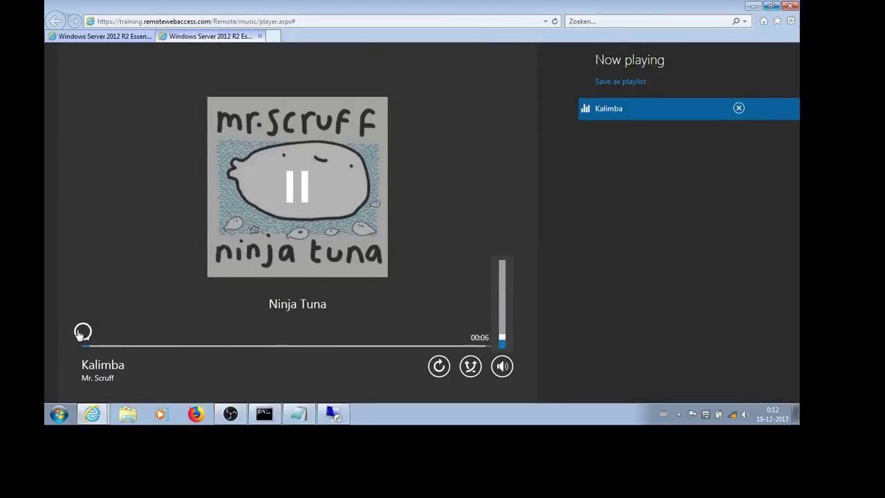
left_click_drag(81, 333, 224, 337)
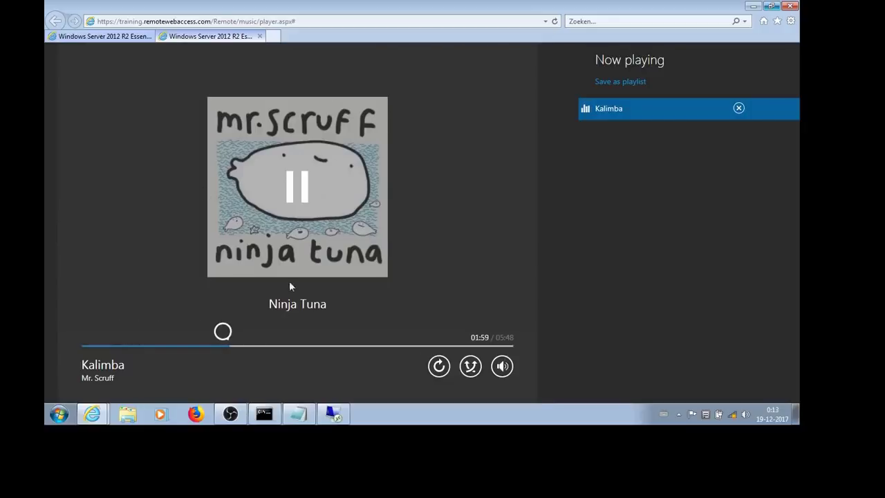